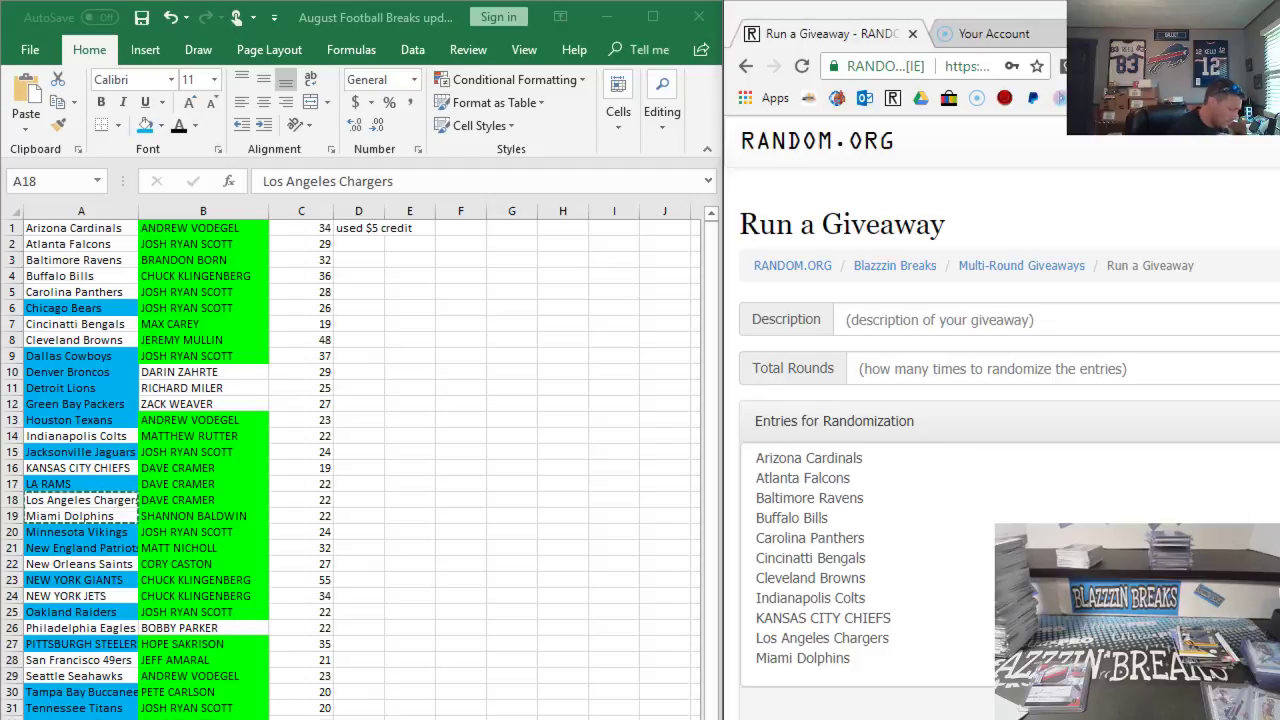
Add Los Angeles Chargers, Miami Dolphins and New Orleans Saints from the spreadsheet's team list to the giveaway entries.
{"action": "type", "text": "Los Angeles Chargers Miami Dolphins"}
{"action": "right_click", "coordinate": [121, 563]}
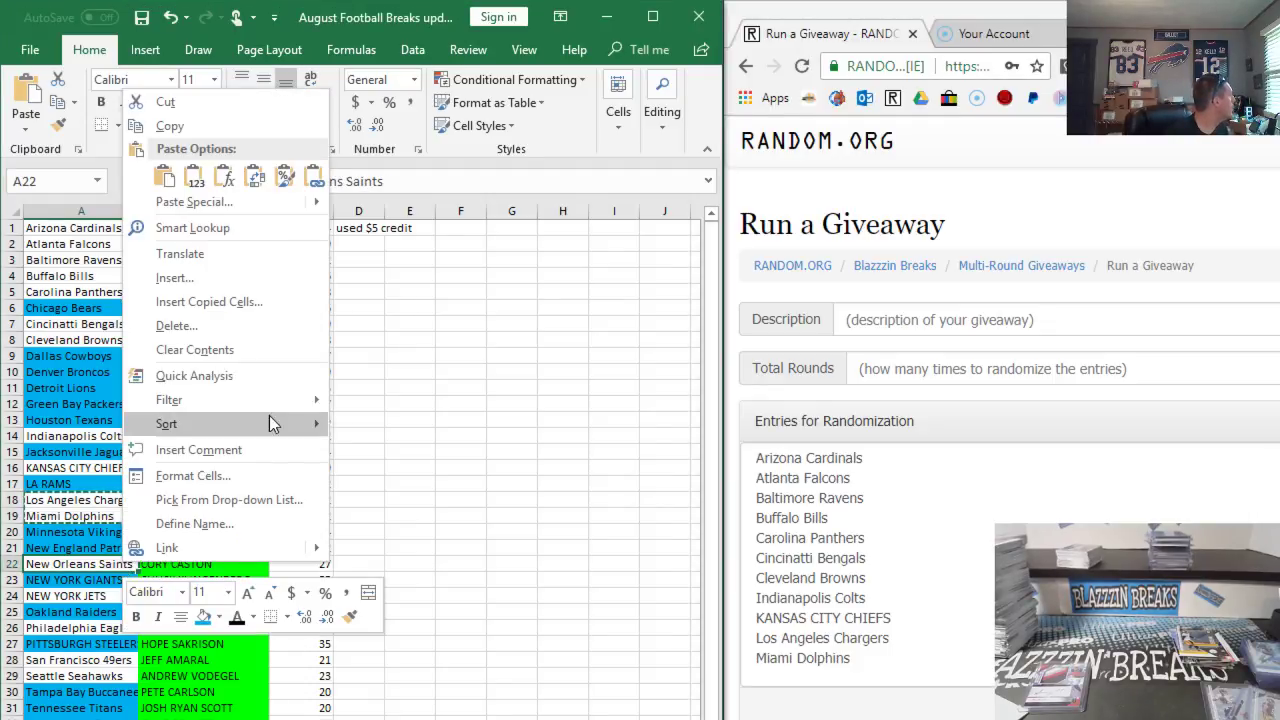
{"action": "left_click", "coordinate": [232, 136]}
{"action": "right_click", "coordinate": [843, 668]}
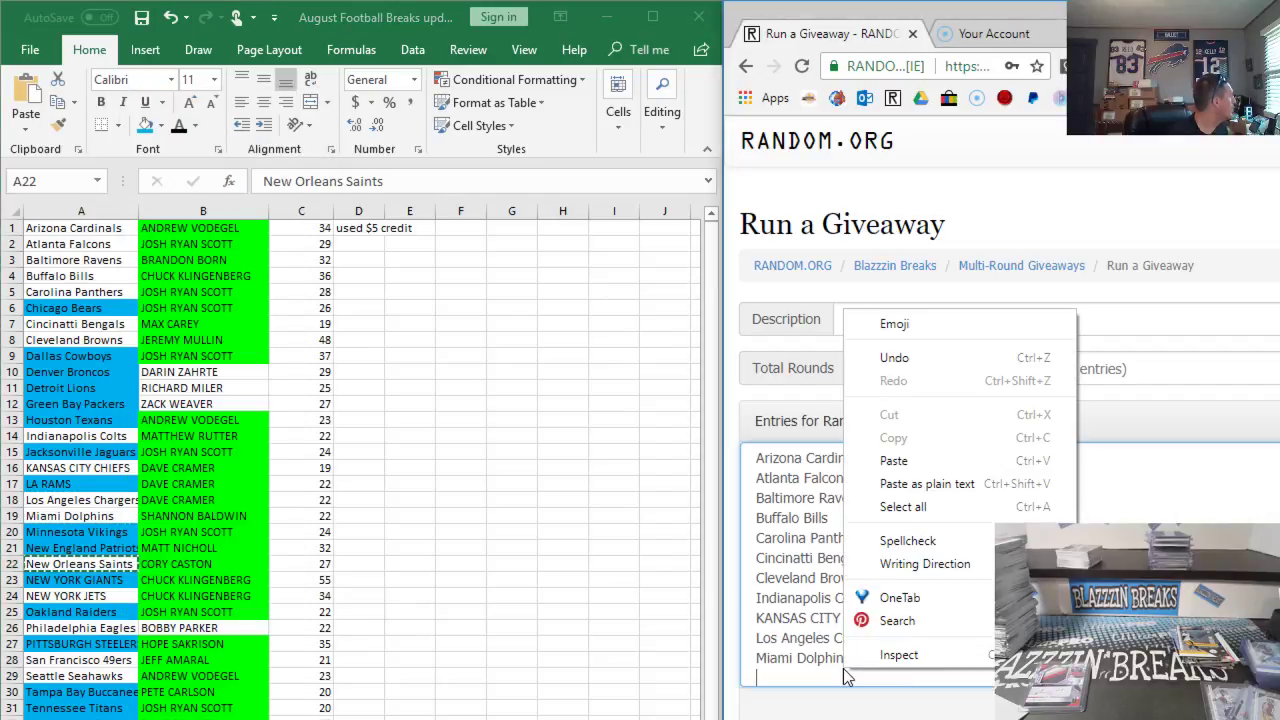
{"action": "left_click", "coordinate": [891, 461]}
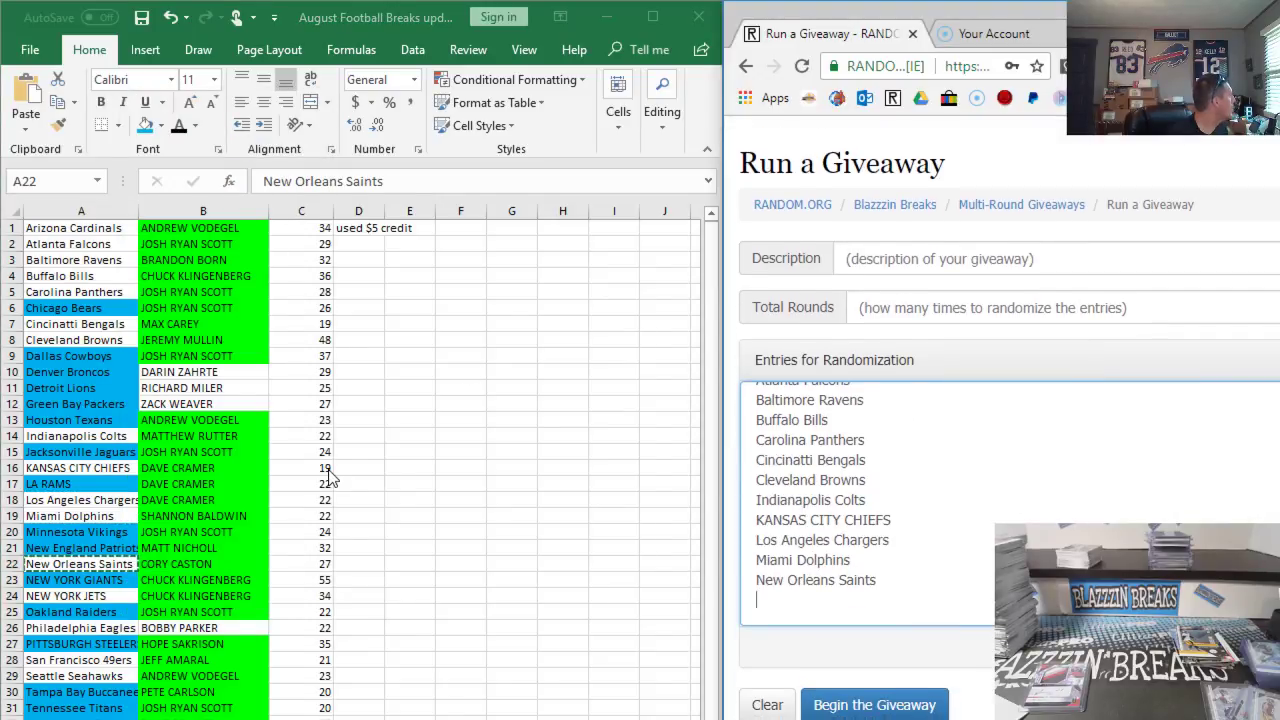
Copy NEW YORK JETS and Philadelphia Eagles from the spreadsheet's team list to the end of the giveaway entries.
{"action": "right_click", "coordinate": [88, 596]}
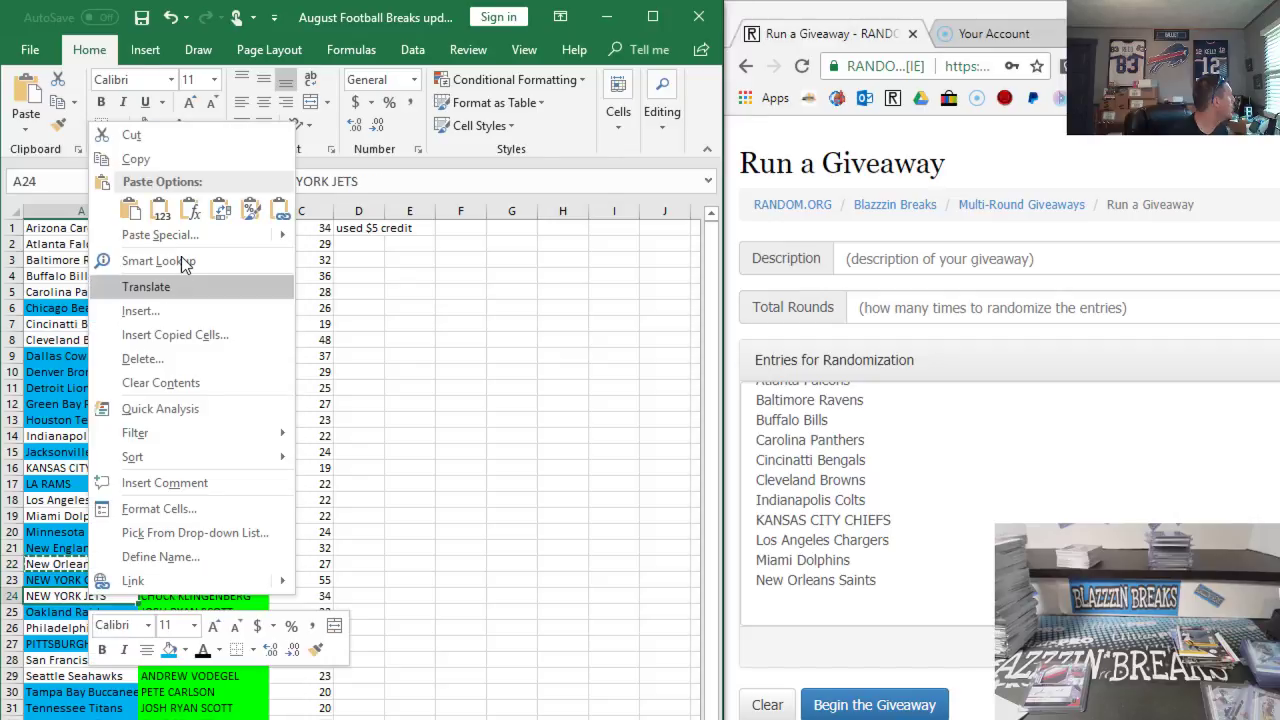
{"action": "left_click", "coordinate": [195, 156]}
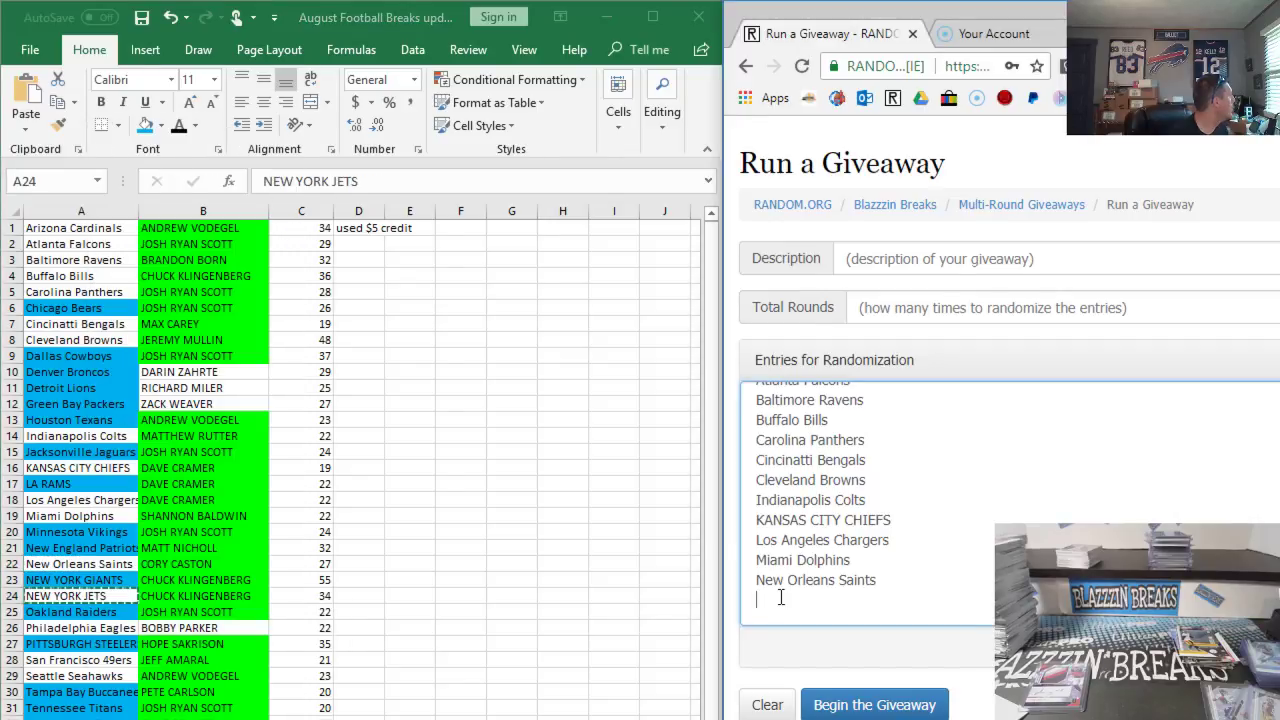
{"action": "right_click", "coordinate": [781, 600]}
{"action": "left_click", "coordinate": [828, 388]}
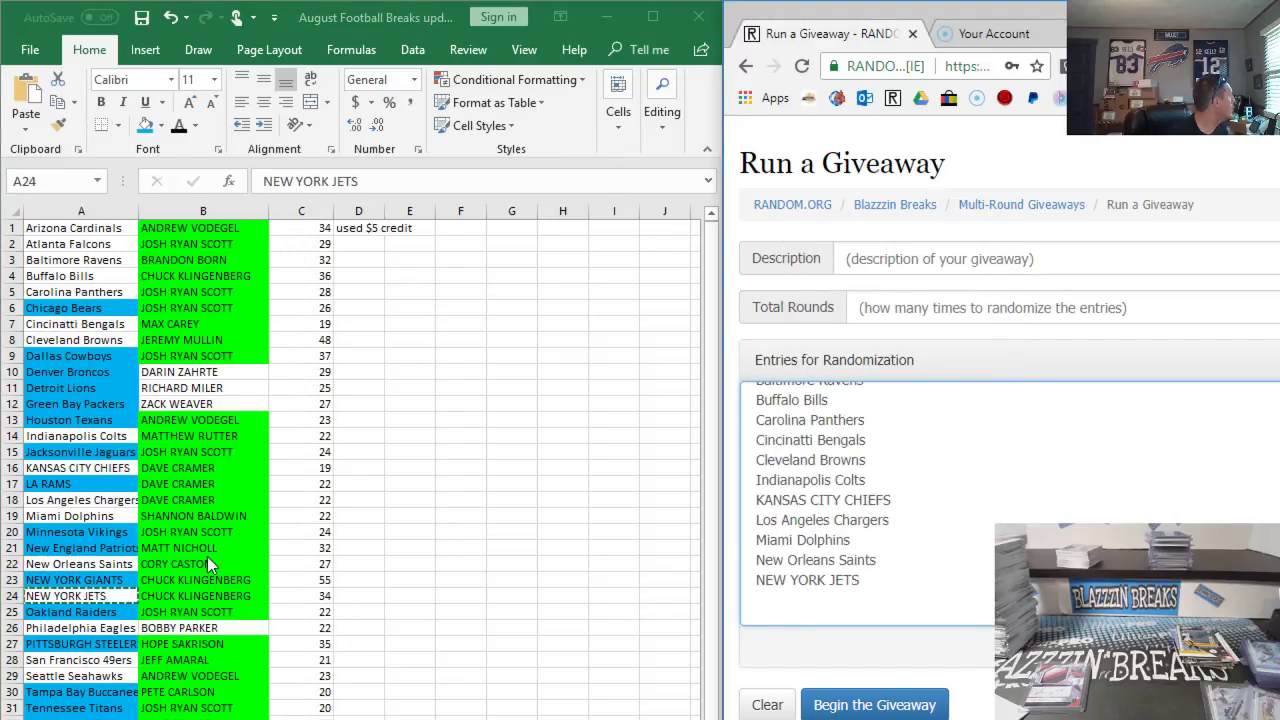
{"action": "right_click", "coordinate": [107, 627]}
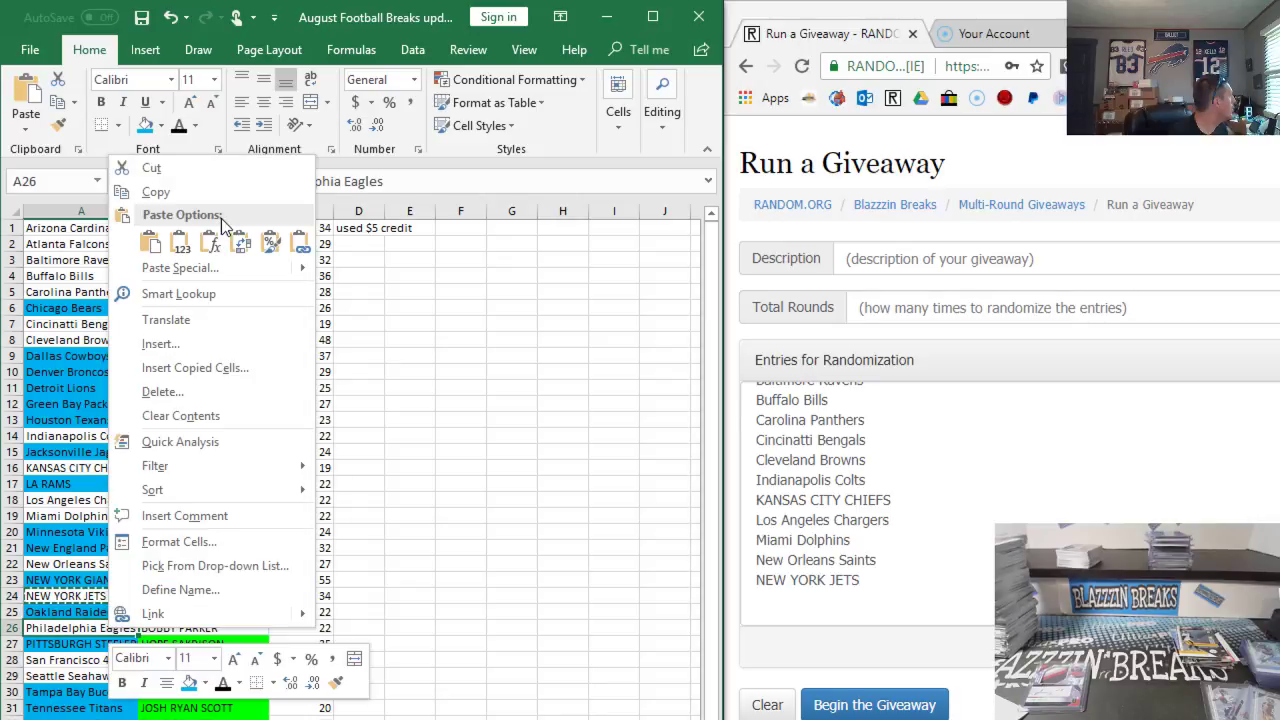
{"action": "left_click", "coordinate": [155, 192]}
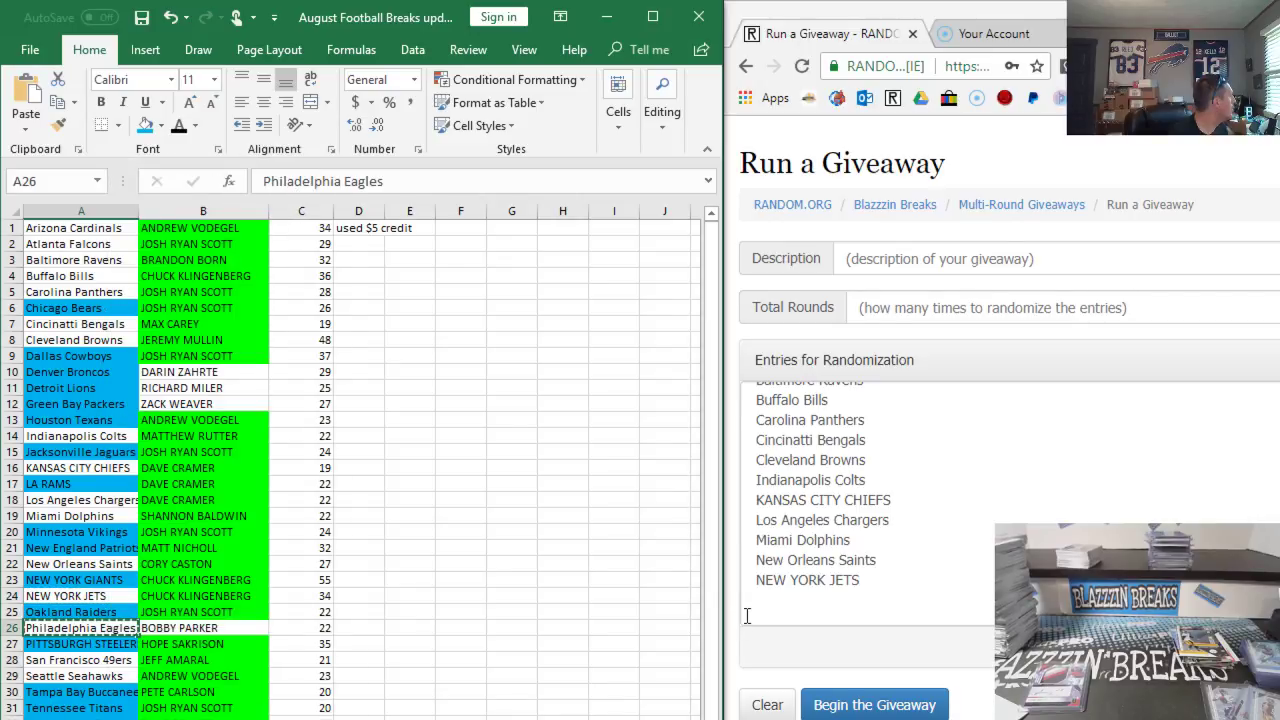
{"action": "right_click", "coordinate": [775, 608]}
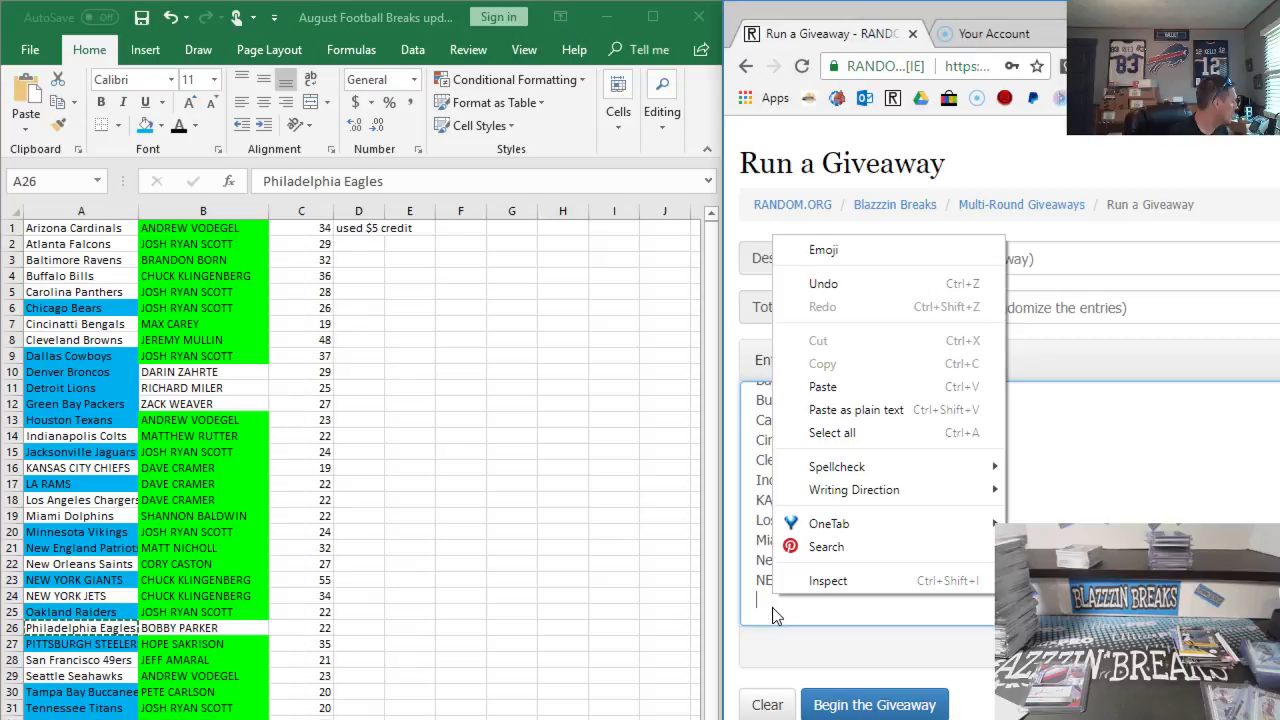
{"action": "left_click", "coordinate": [822, 386]}
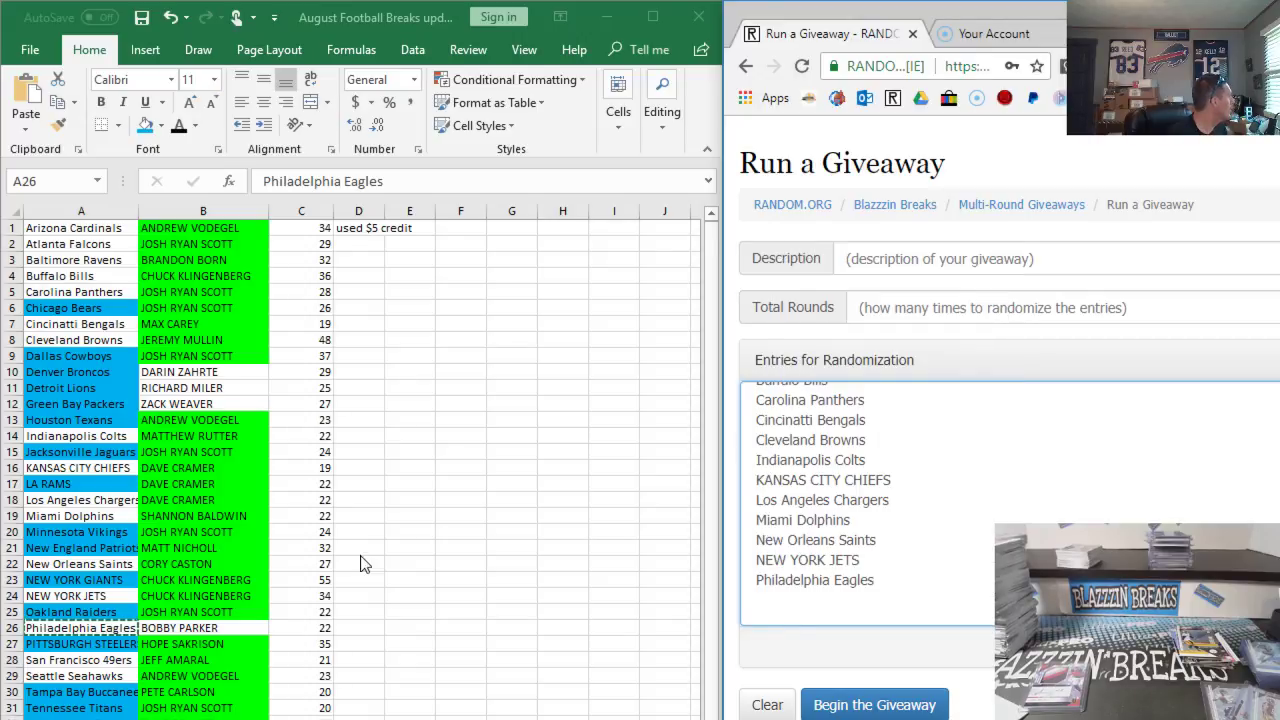
Copy San Francisco 49ers and Seattle Seahawks together from the spreadsheet to the end of the giveaway entries.
{"action": "left_click", "coordinate": [115, 660]}
{"action": "right_click", "coordinate": [115, 660]}
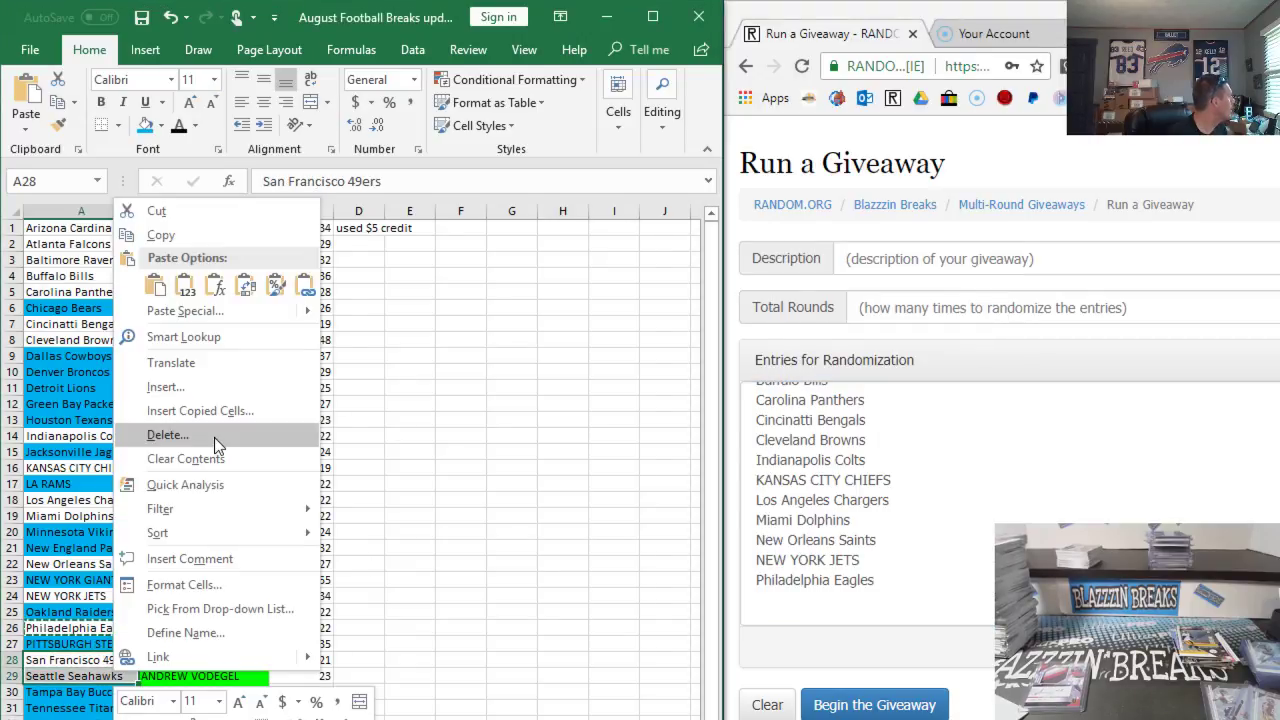
{"action": "left_click", "coordinate": [193, 230]}
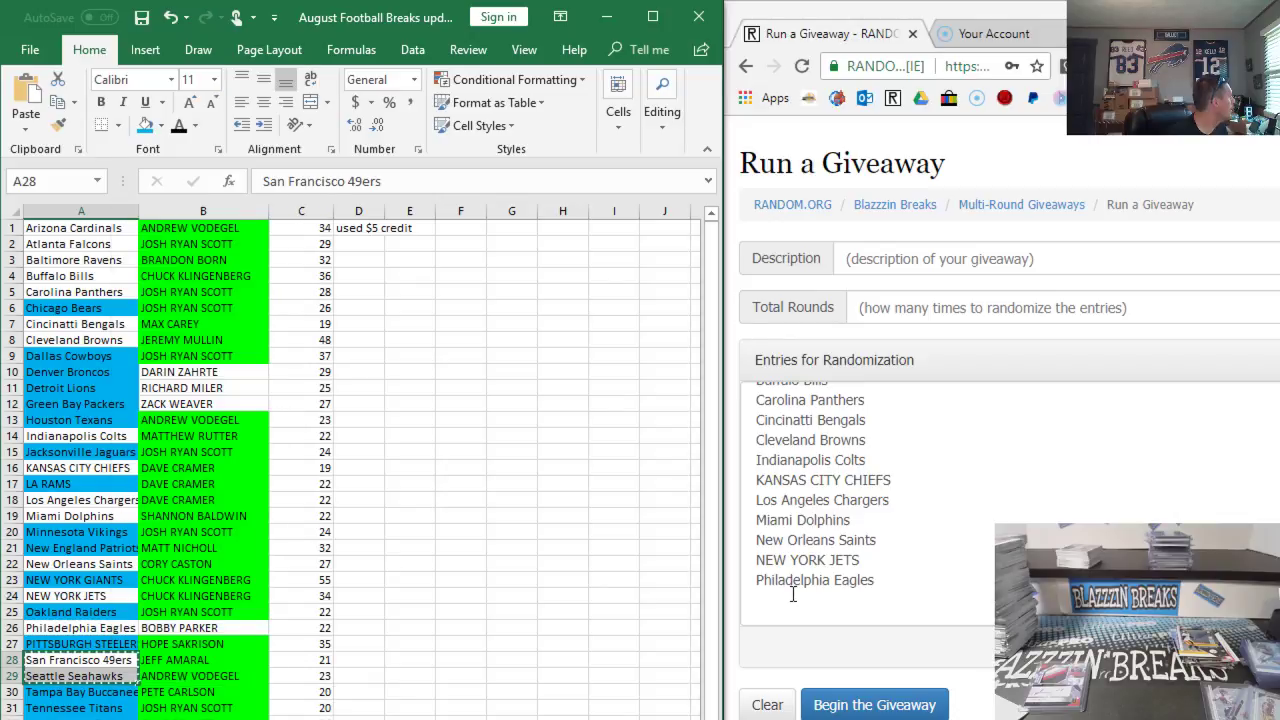
{"action": "right_click", "coordinate": [793, 594]}
{"action": "left_click", "coordinate": [860, 392]}
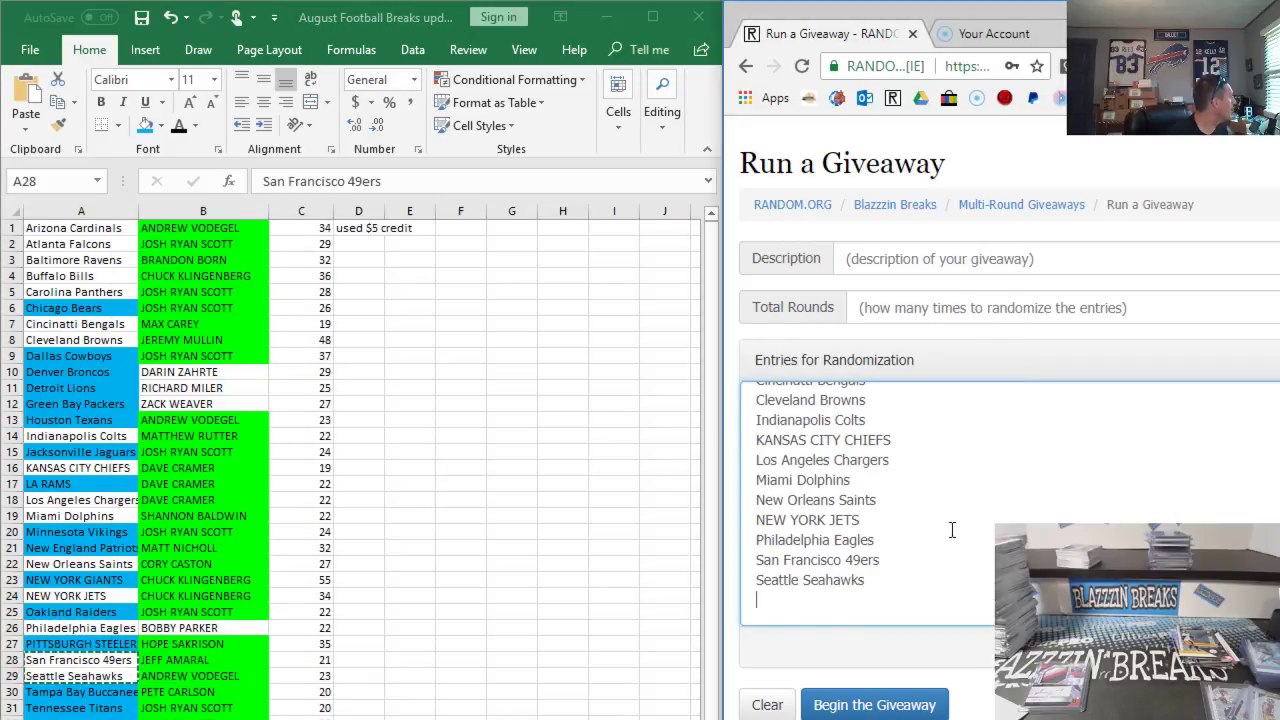
{"action": "scroll", "coordinate": [951, 531], "scroll_direction": "up", "scroll_amount": 3}
{"action": "left_click", "coordinate": [926, 260]}
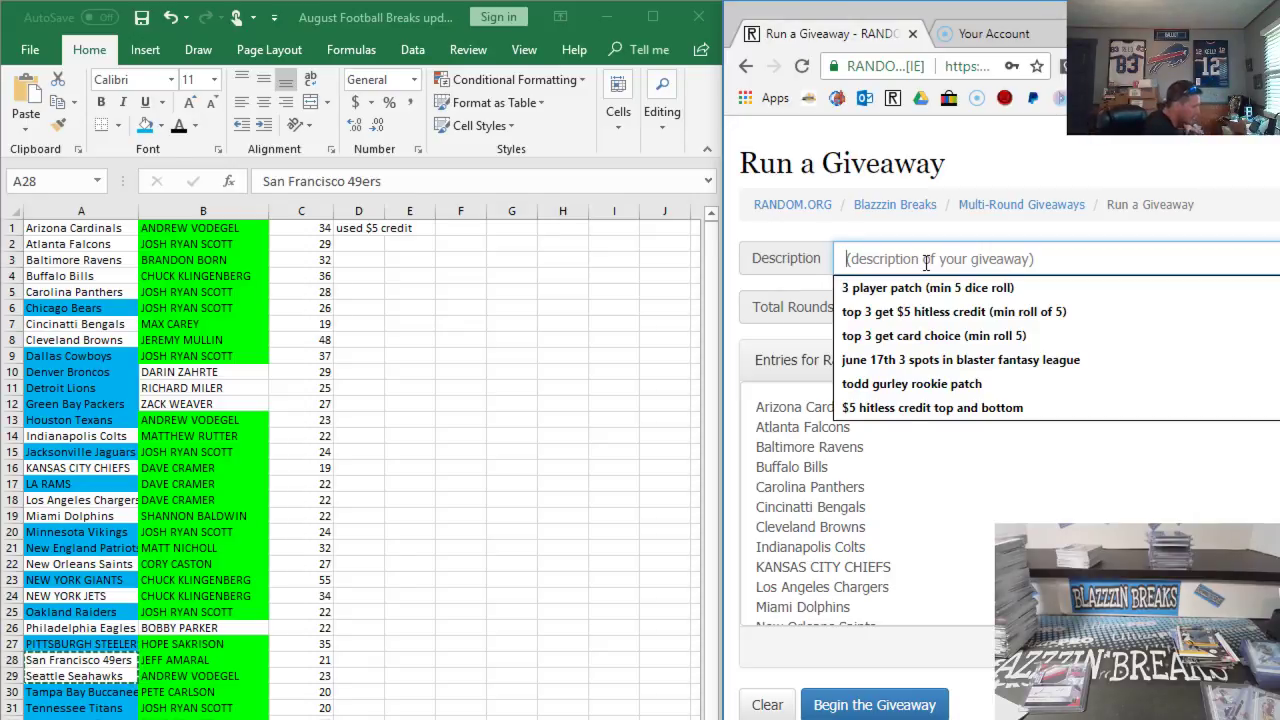
{"action": "type", "text": "top"}
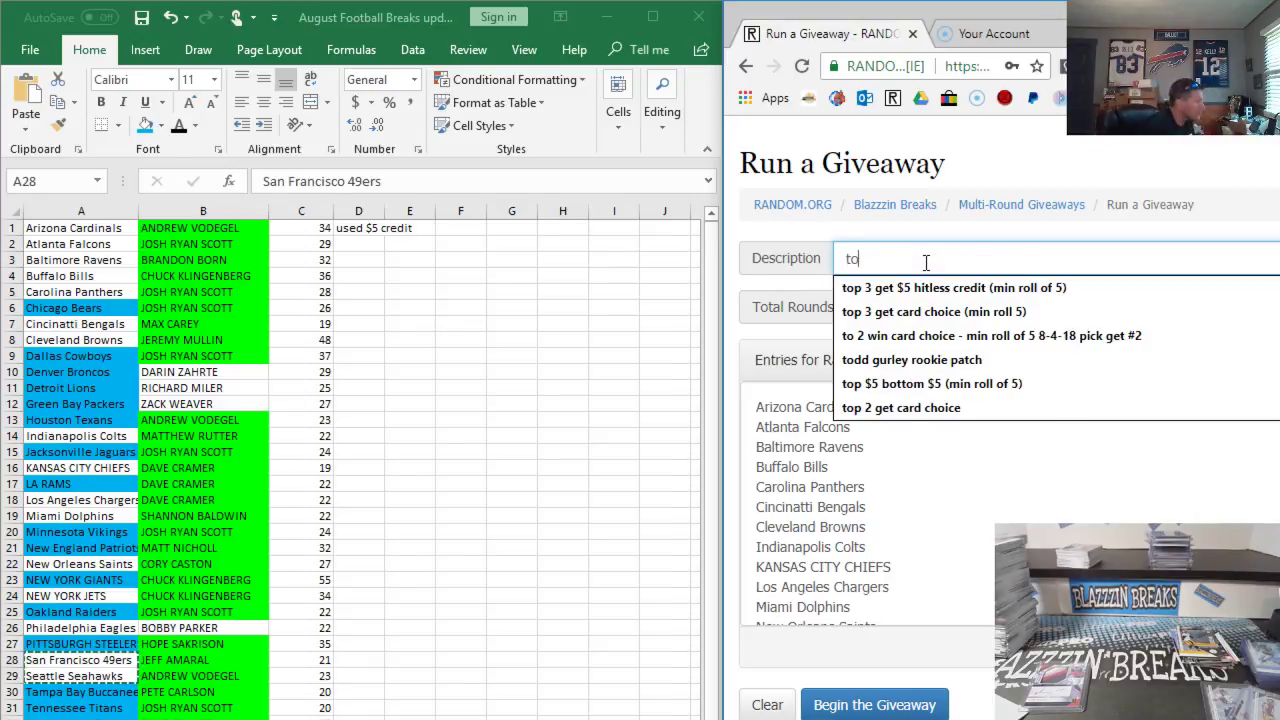
{"action": "key", "text": "BackSpace"}
{"action": "key", "text": "BackSpace"}
{"action": "key", "text": "BackSpace"}
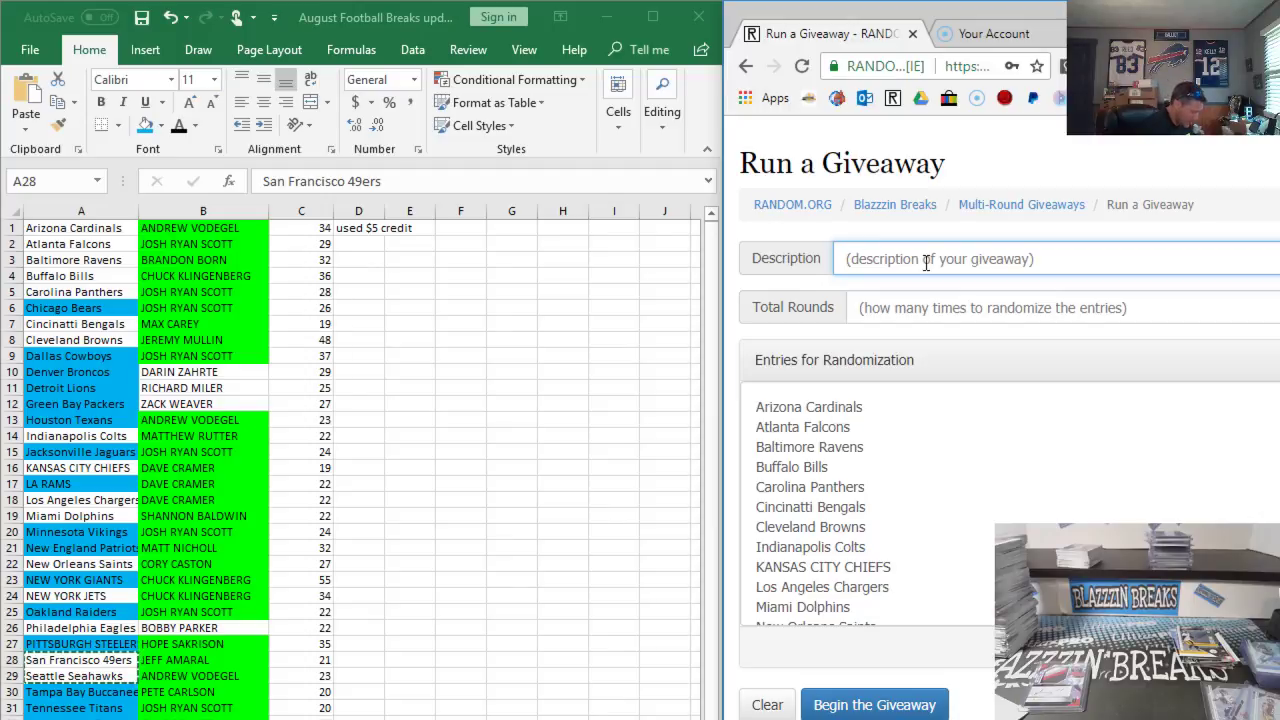
Enter the giveaway description "8-16-18 8 box two $5 hitlesss credit top name bottom name (min roll of 5)".
{"action": "type", "text": "8-16-18 "}
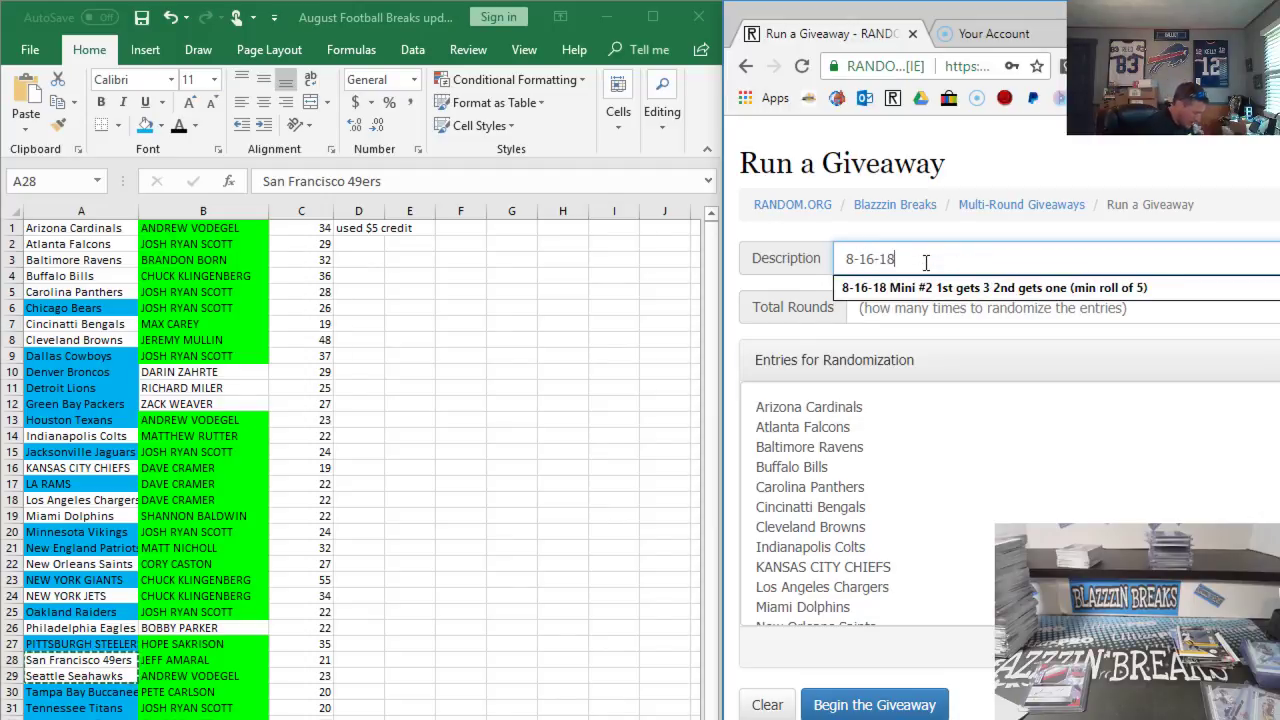
{"action": "type", "text": "8 b"}
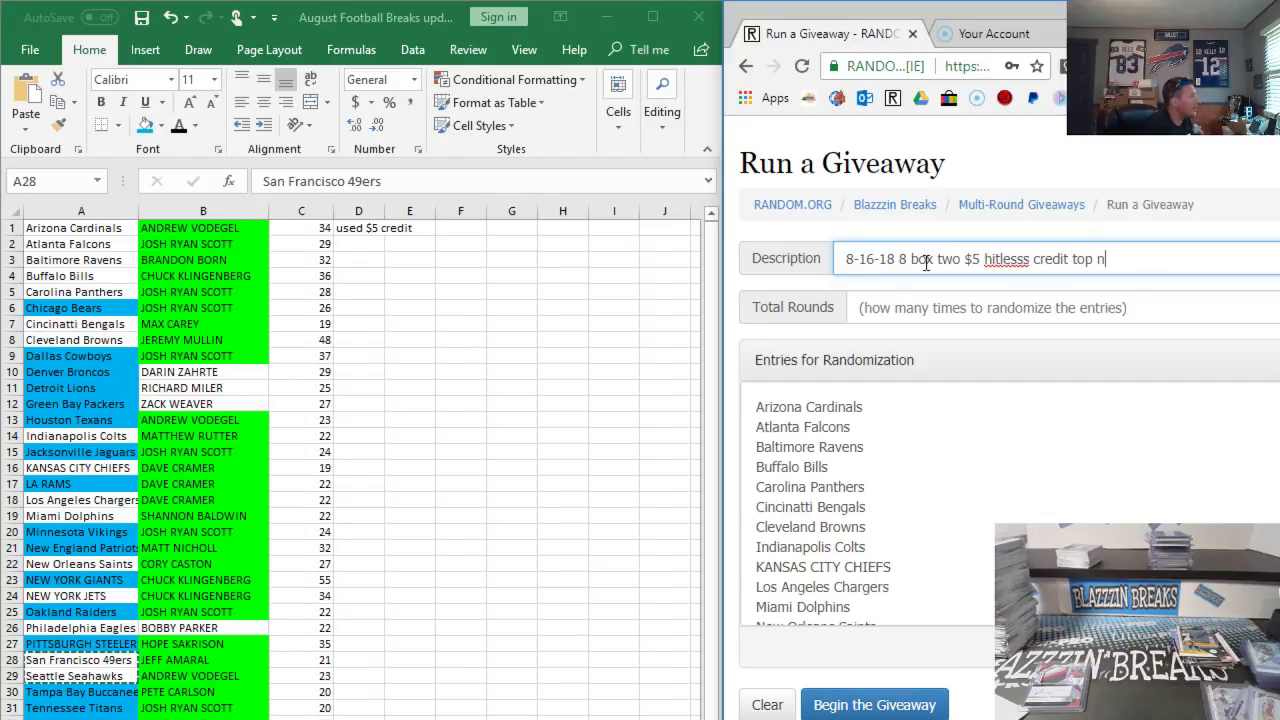
{"action": "type", "text": "ame bottom name (min roll"}
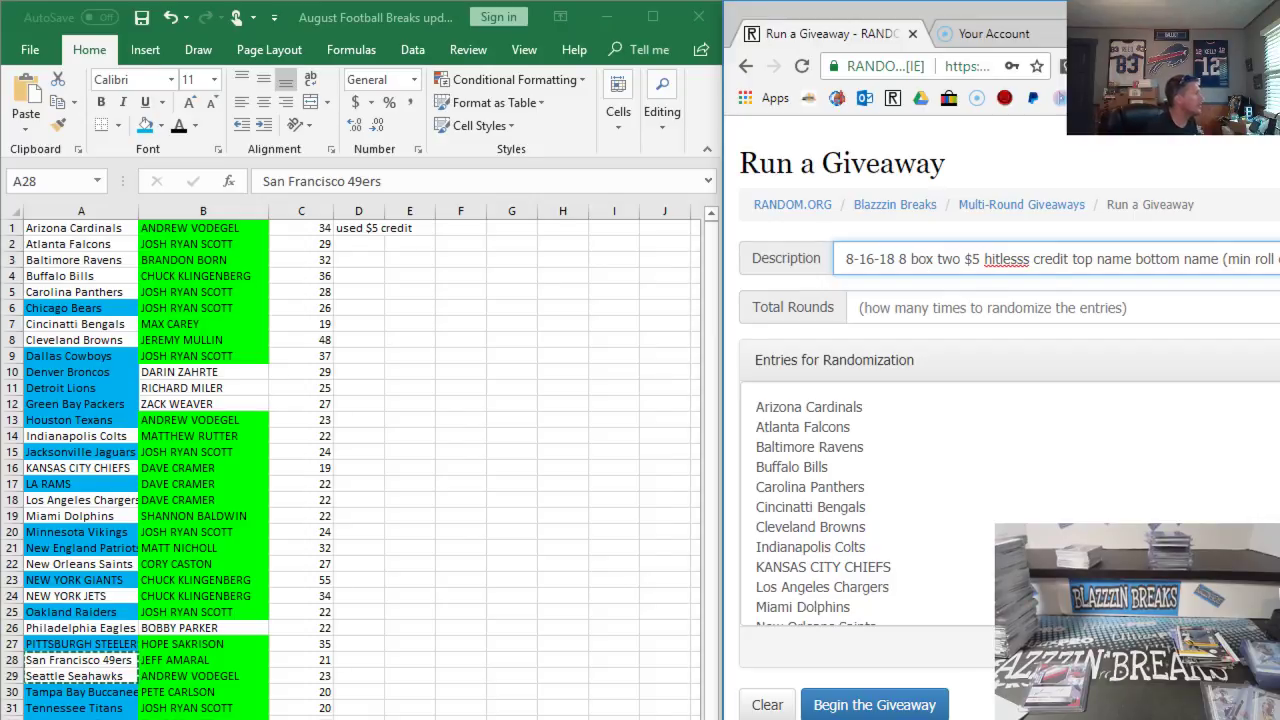
Roll the dice to fill in the total rounds, rerolling until the result meets the minimum of 5.
{"action": "left_click", "coordinate": [1270, 307]}
{"action": "left_click", "coordinate": [1262, 340]}
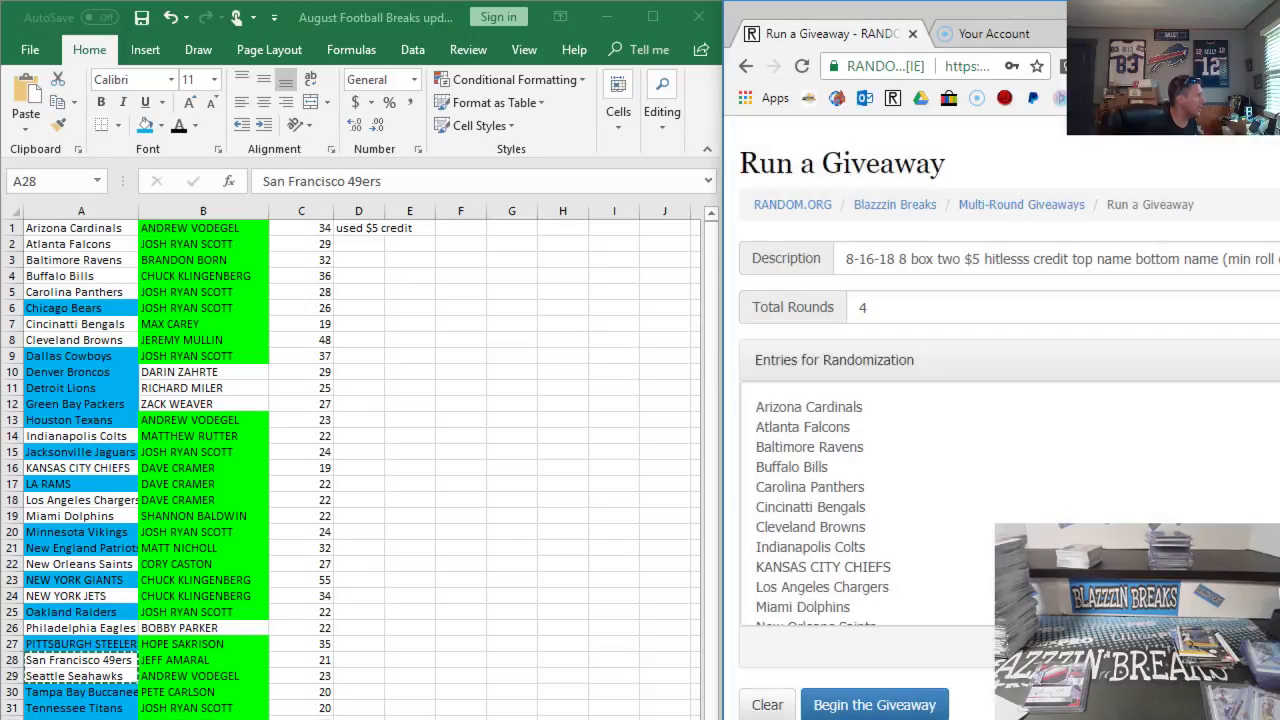
{"action": "left_click", "coordinate": [1270, 307]}
{"action": "left_click", "coordinate": [1262, 340]}
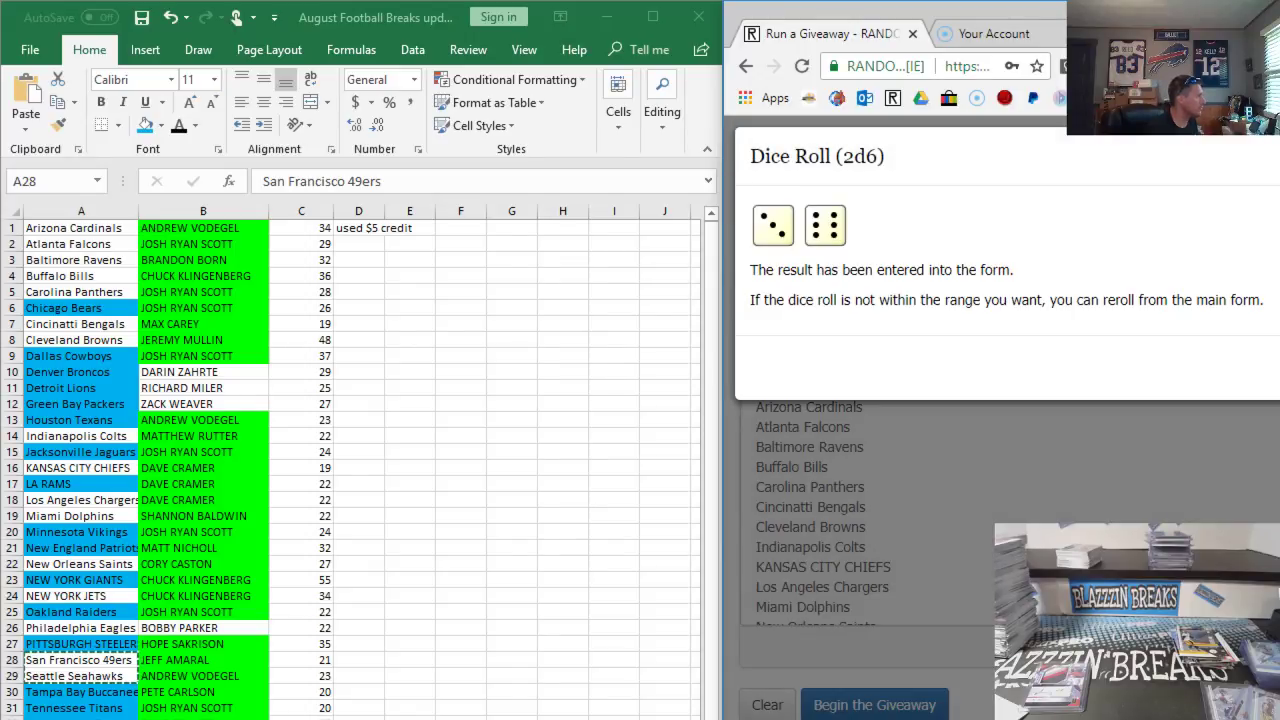
Begin the team giveaway and run all nine rounds through to the end of the final result list.
{"action": "left_click", "coordinate": [874, 704]}
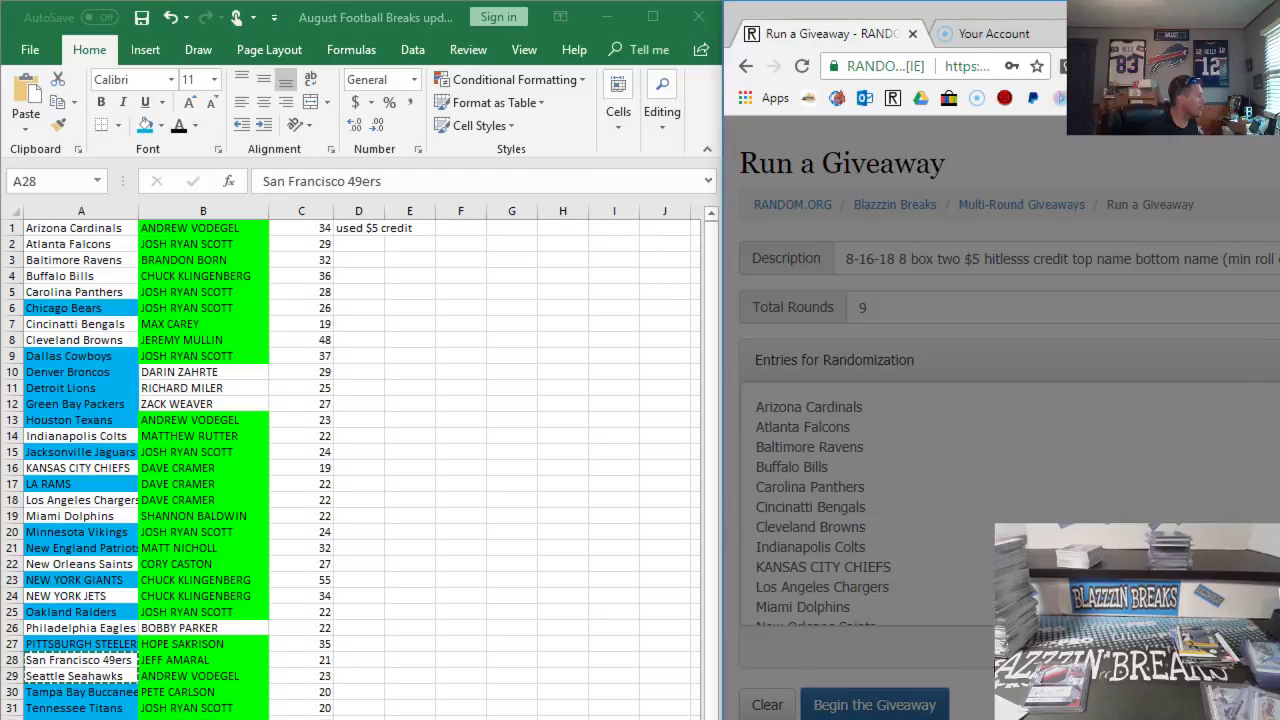
{"action": "left_click", "coordinate": [1268, 369]}
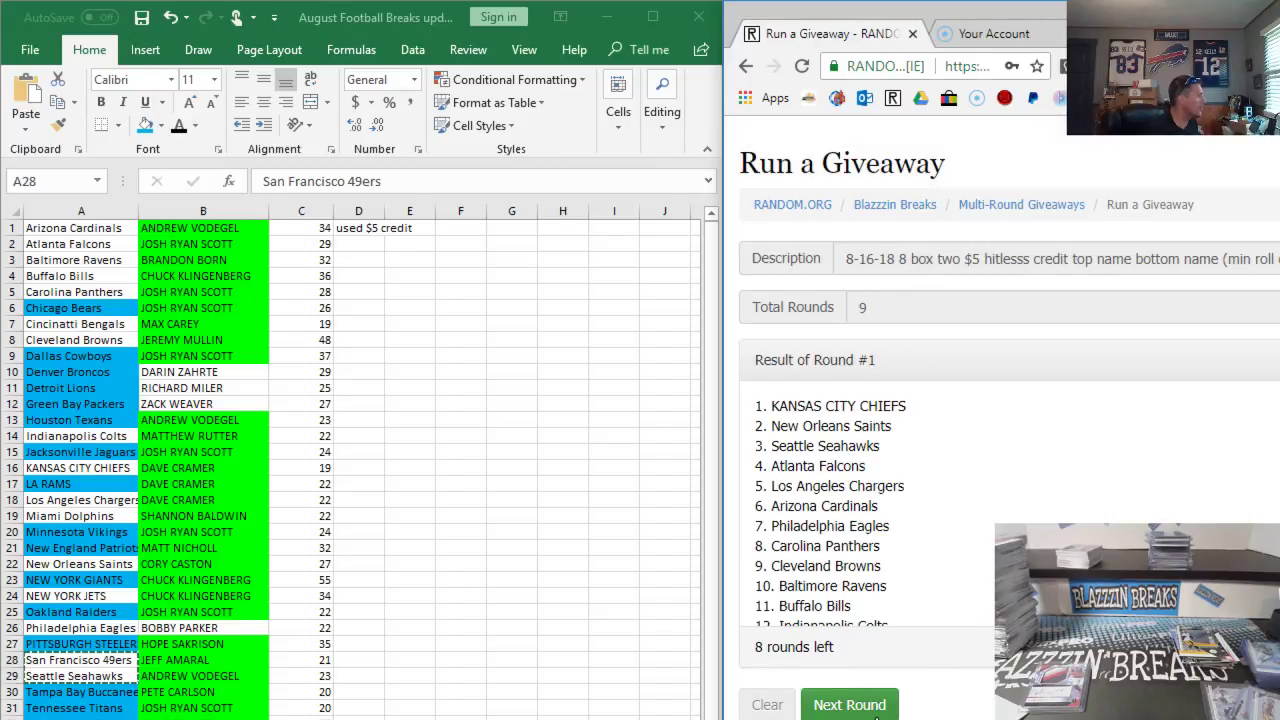
{"action": "left_click", "coordinate": [868, 705]}
{"action": "left_click", "coordinate": [868, 705]}
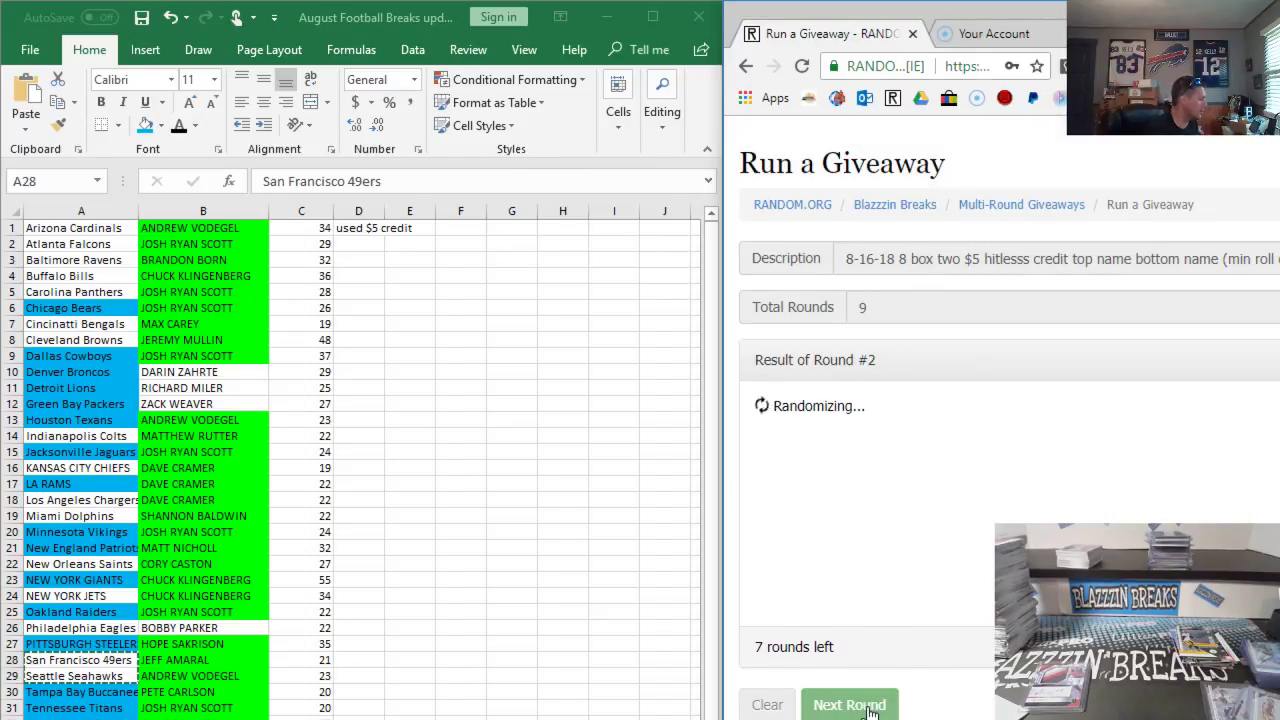
{"action": "left_click", "coordinate": [869, 706]}
{"action": "left_click", "coordinate": [869, 706]}
{"action": "left_click", "coordinate": [869, 706]}
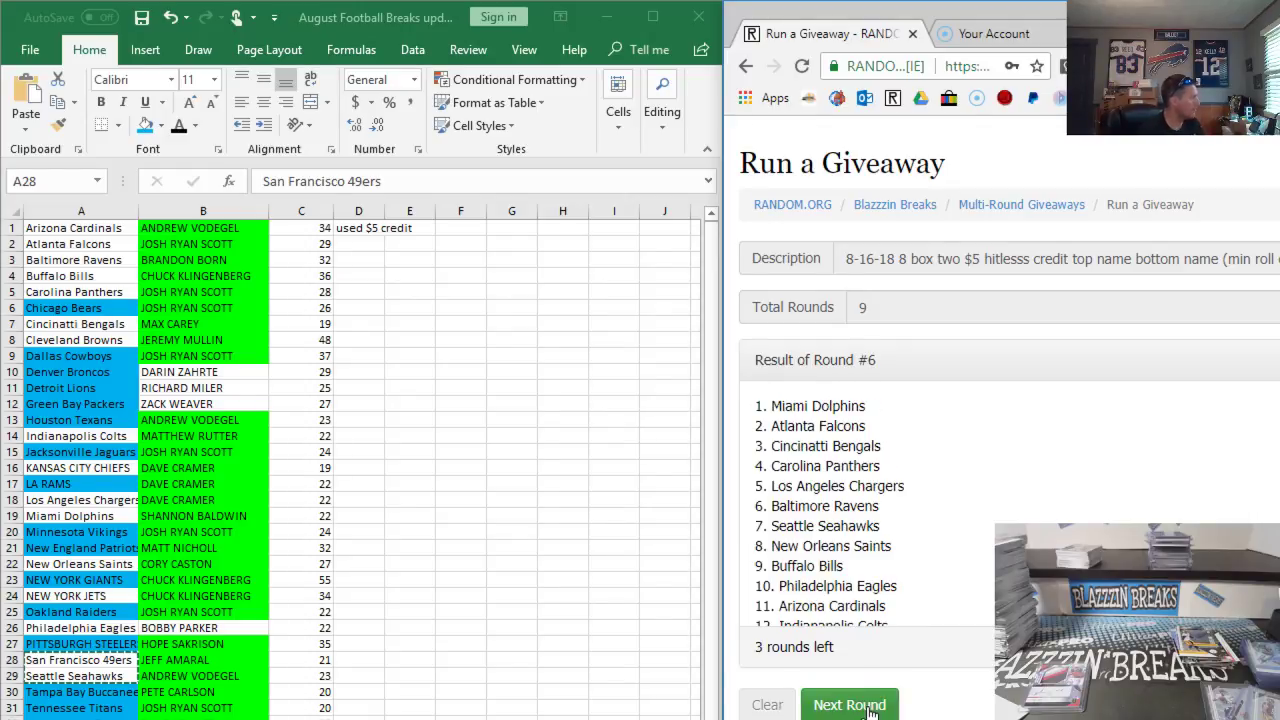
{"action": "left_click", "coordinate": [869, 706]}
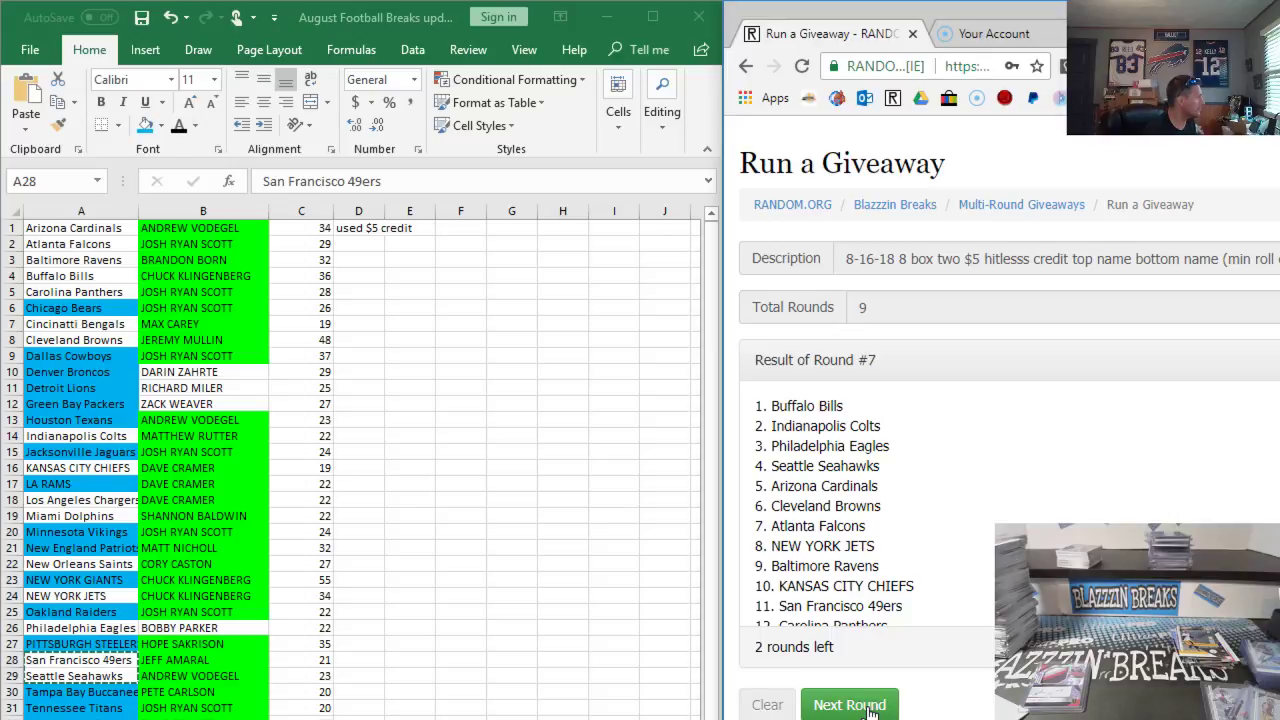
{"action": "left_click", "coordinate": [869, 706]}
{"action": "left_click", "coordinate": [869, 706]}
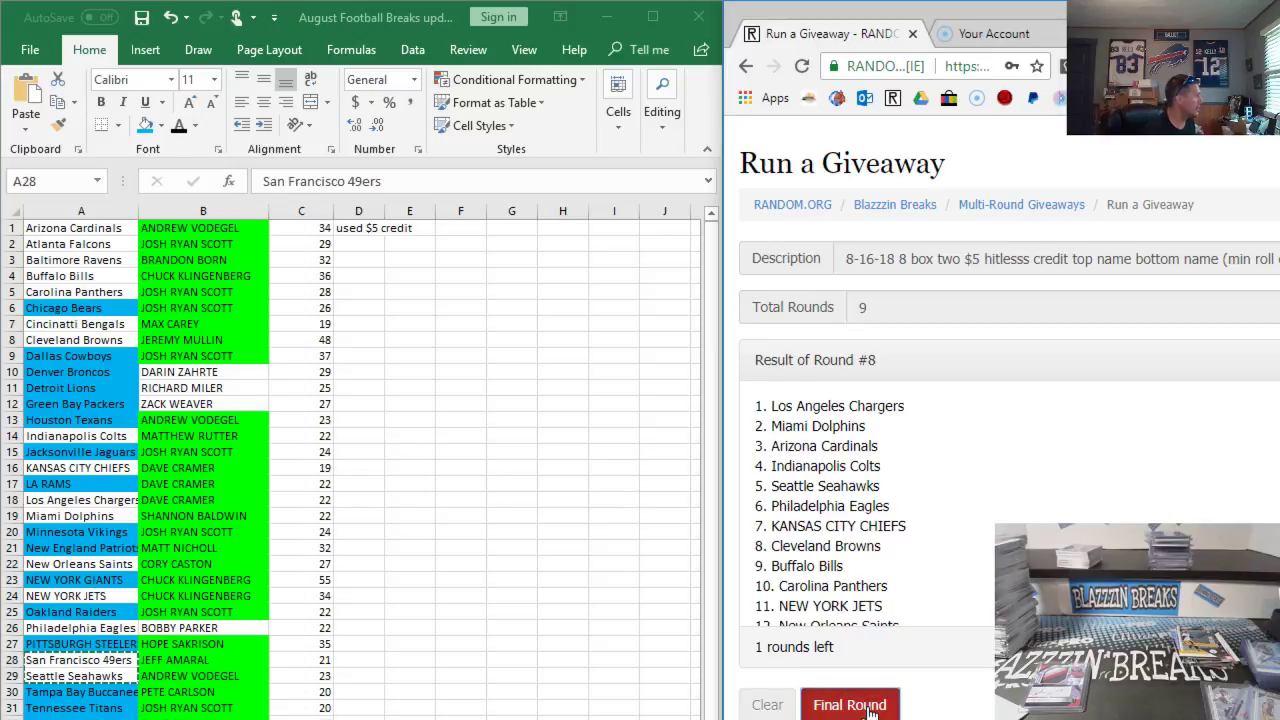
{"action": "scroll", "coordinate": [876, 485], "scroll_direction": "down", "scroll_amount": 3}
{"action": "scroll", "coordinate": [880, 520], "scroll_direction": "down", "scroll_amount": 1}
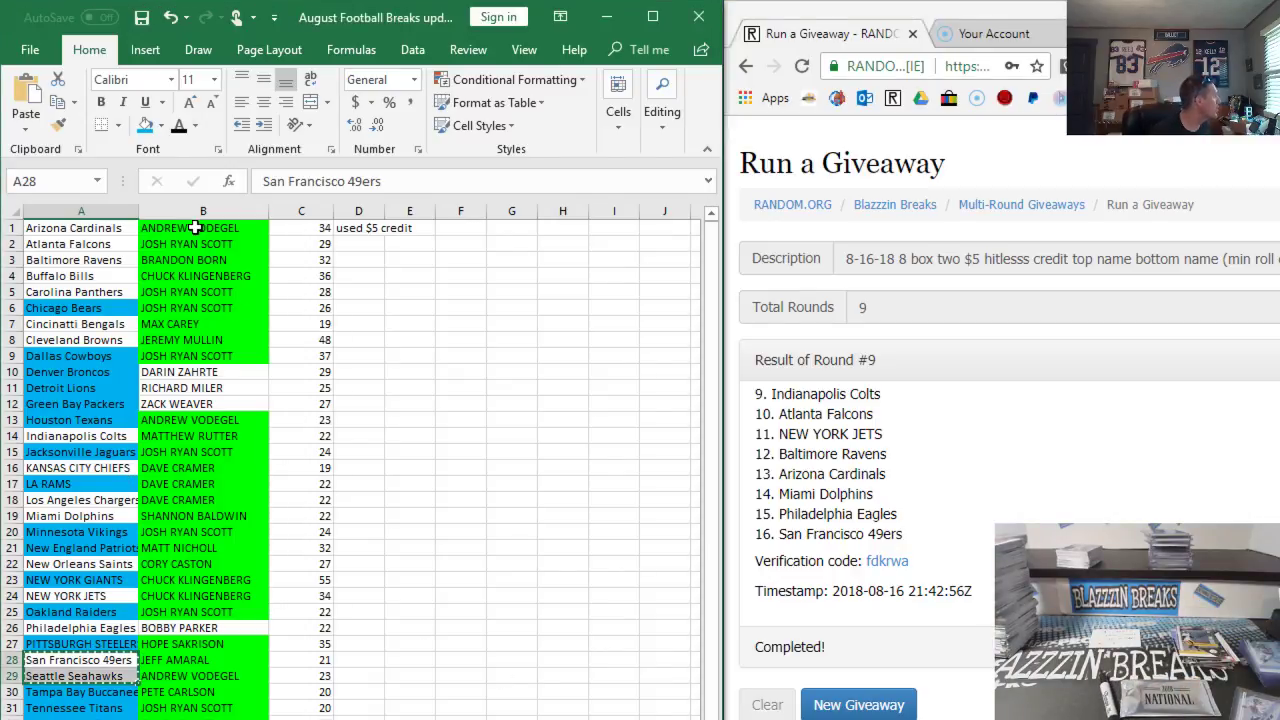
Copy all participant names in B1:B32 of the spreadsheet and paste them as the entries of a new giveaway.
{"action": "left_click_drag", "start_coordinate": [195, 228], "coordinate": [197, 703]}
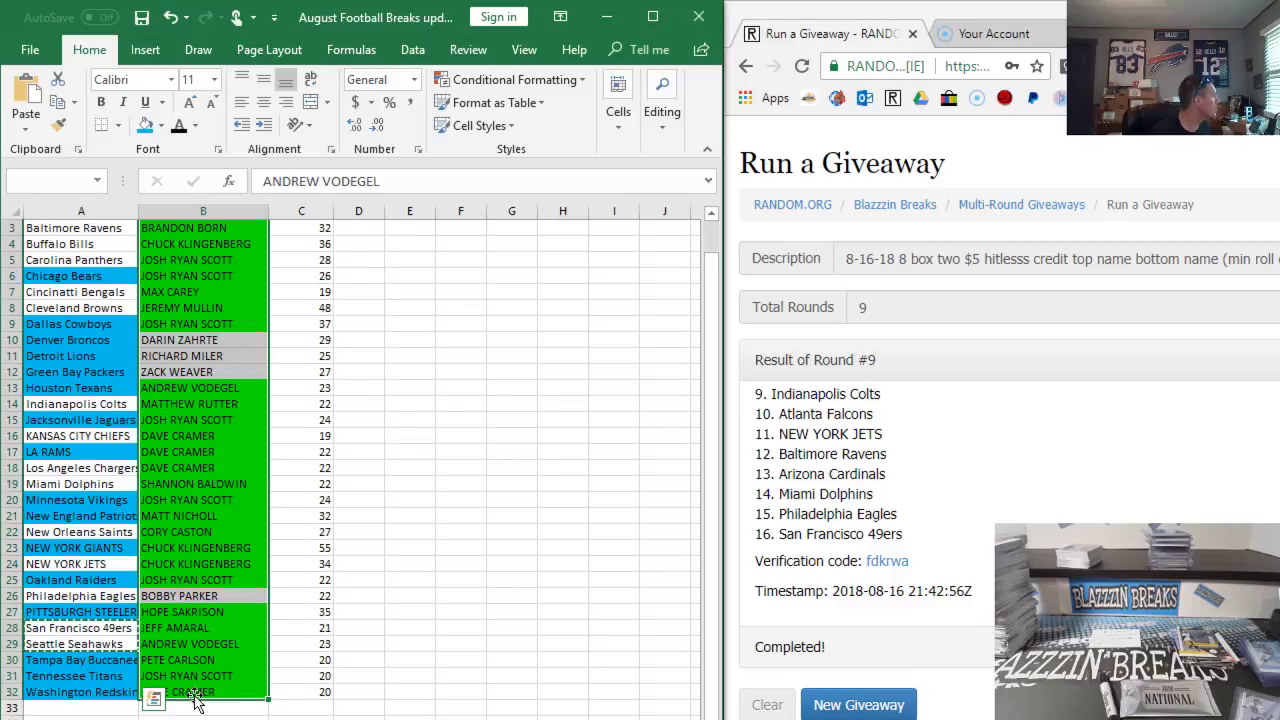
{"action": "right_click", "coordinate": [197, 703]}
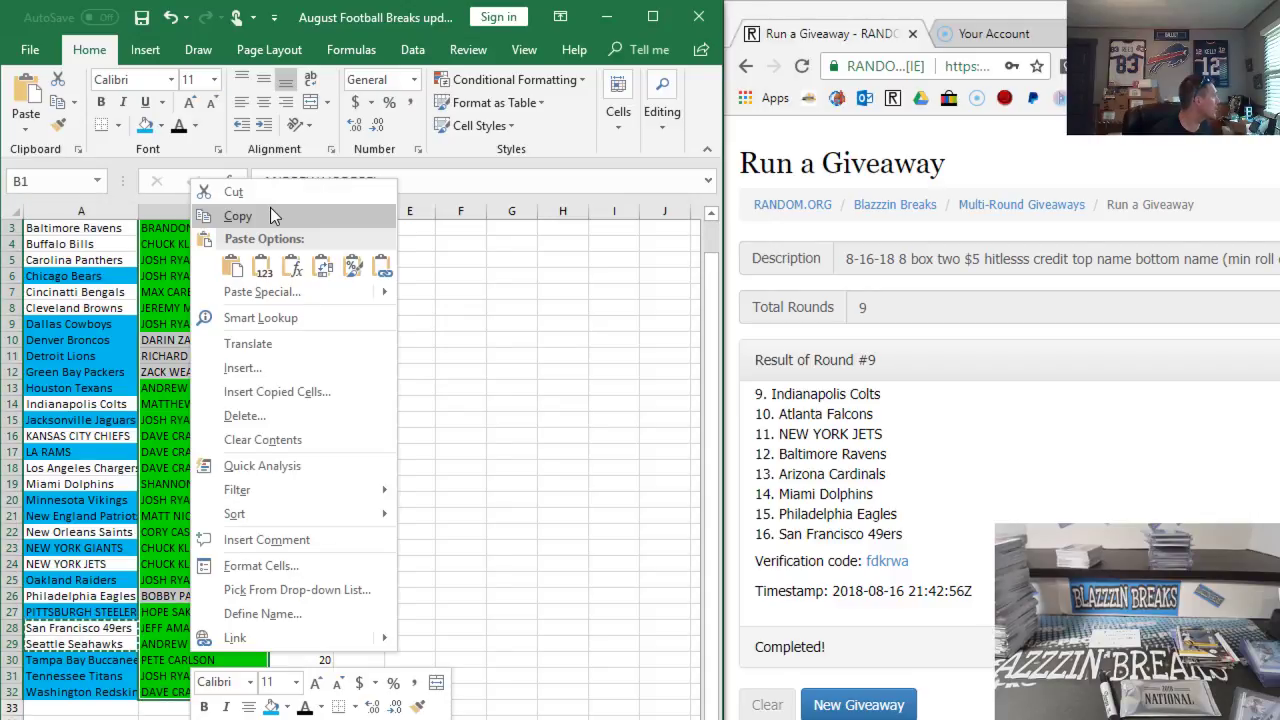
{"action": "left_click", "coordinate": [270, 216]}
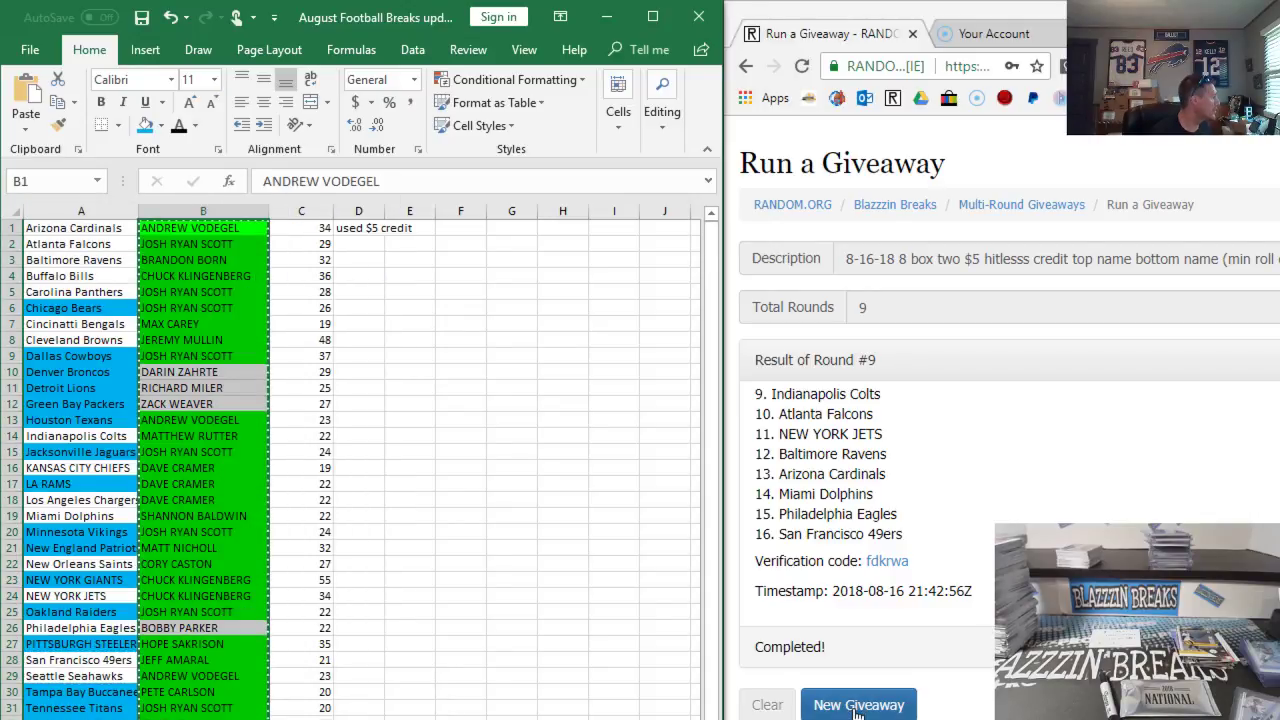
{"action": "left_click", "coordinate": [856, 705]}
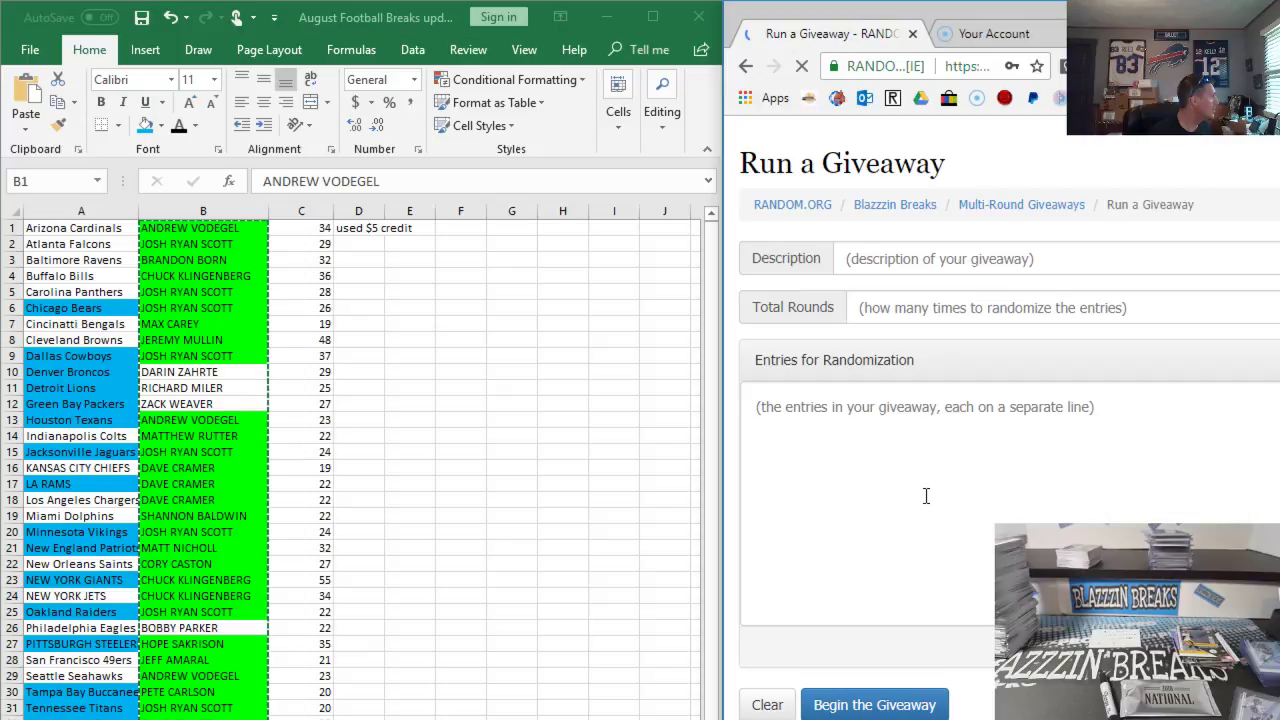
{"action": "left_click", "coordinate": [926, 496]}
{"action": "key", "text": "ctrl+v"}
Enter the giveaway description "8-16-18 national silver pack (min roll of 5)".
{"action": "left_click", "coordinate": [912, 252]}
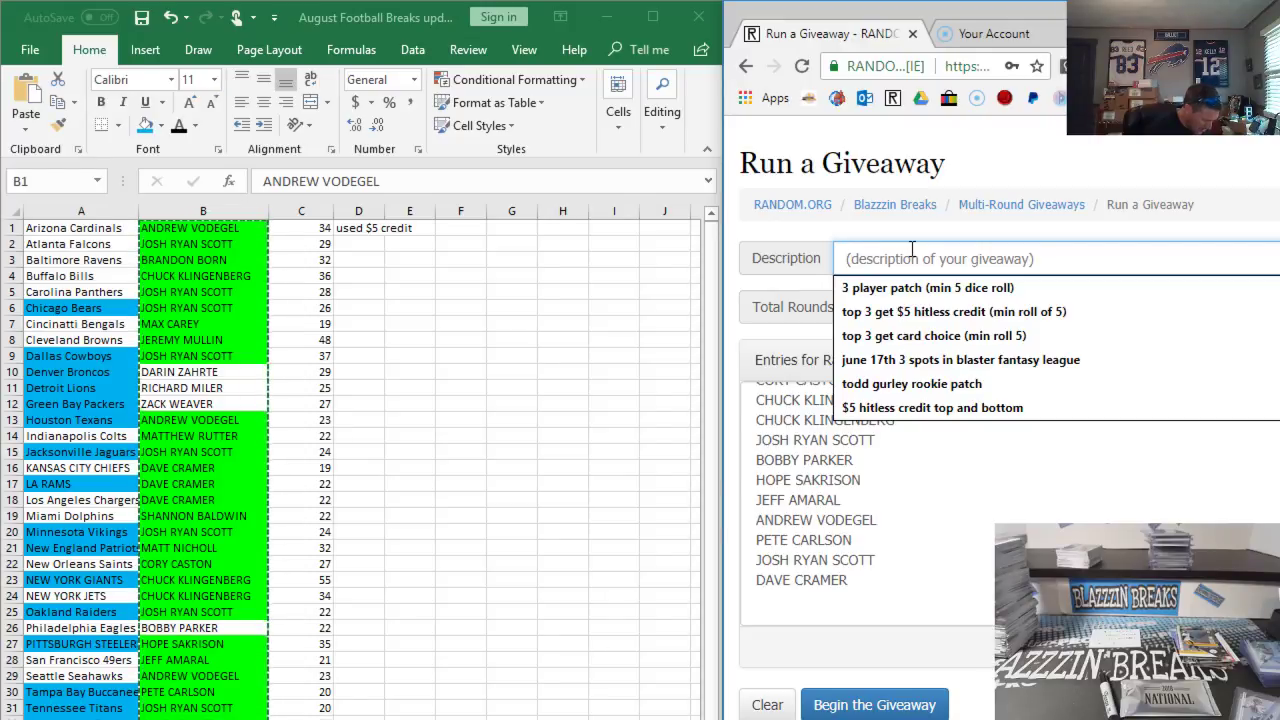
{"action": "type", "text": "-18 nati"}
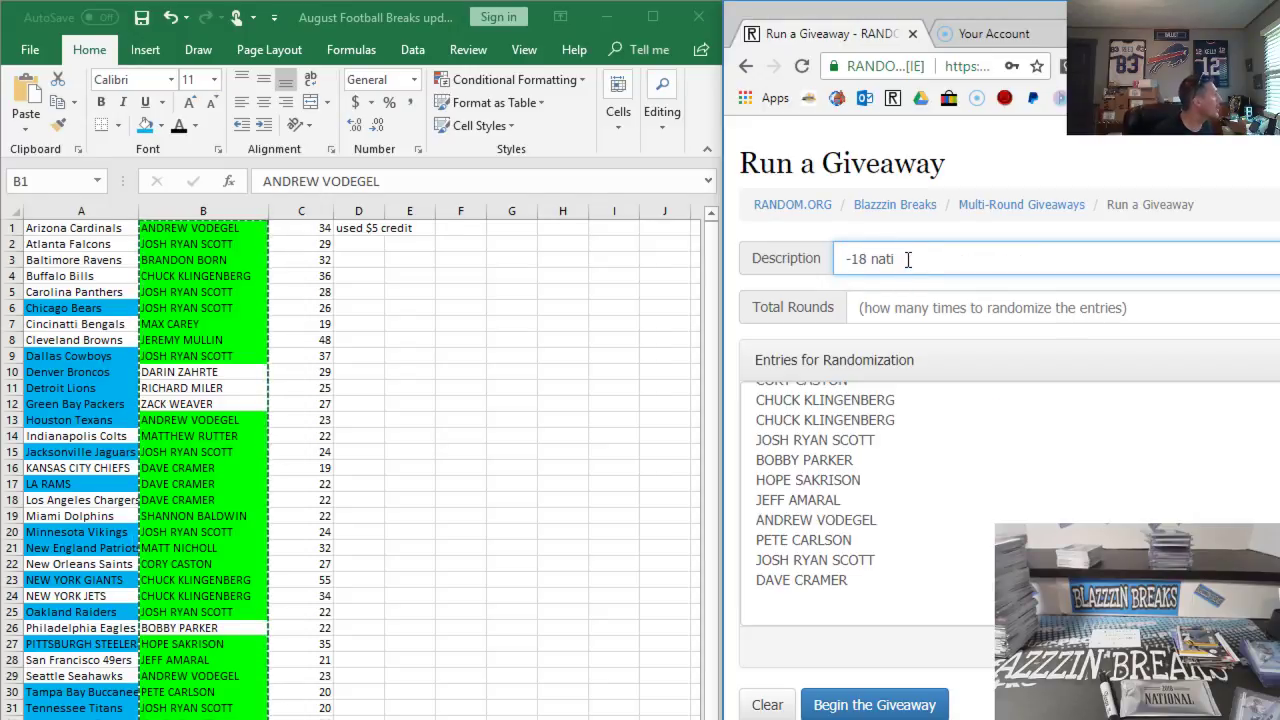
{"action": "left_click_drag", "start_coordinate": [904, 256], "coordinate": [785, 263]}
{"action": "type", "text": "8-16"}
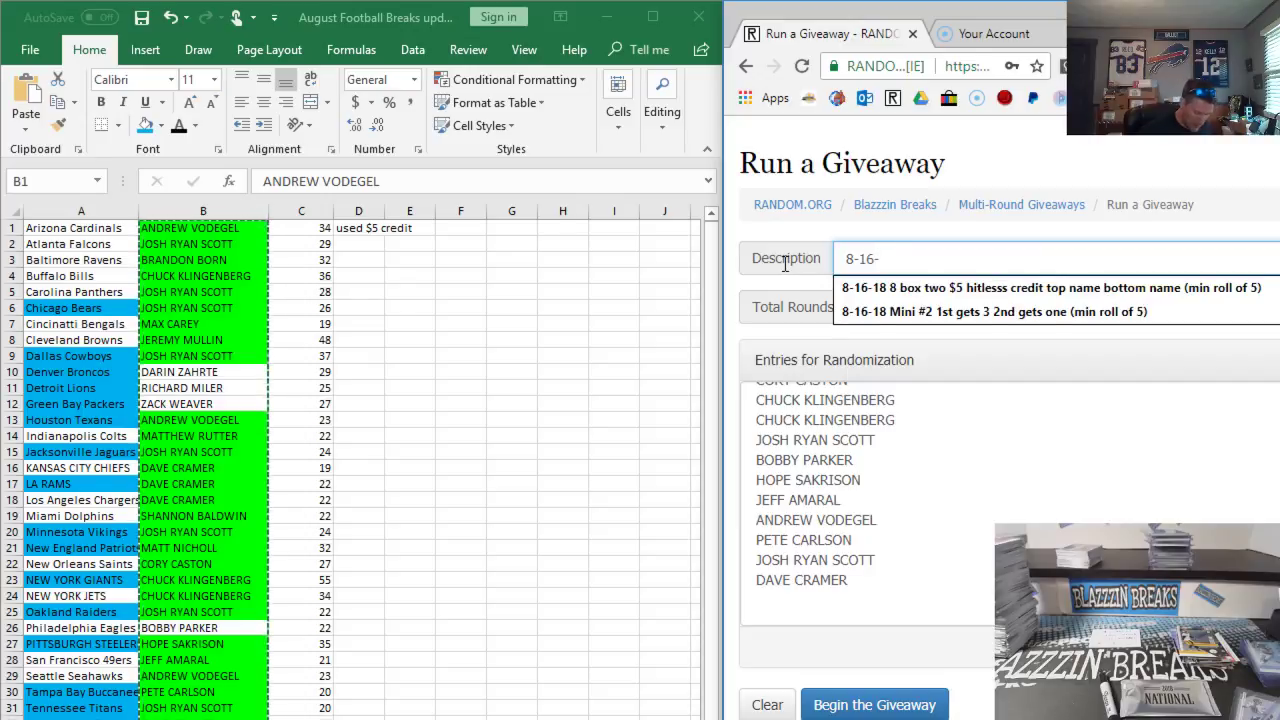
{"action": "type", "text": "-18 nat"}
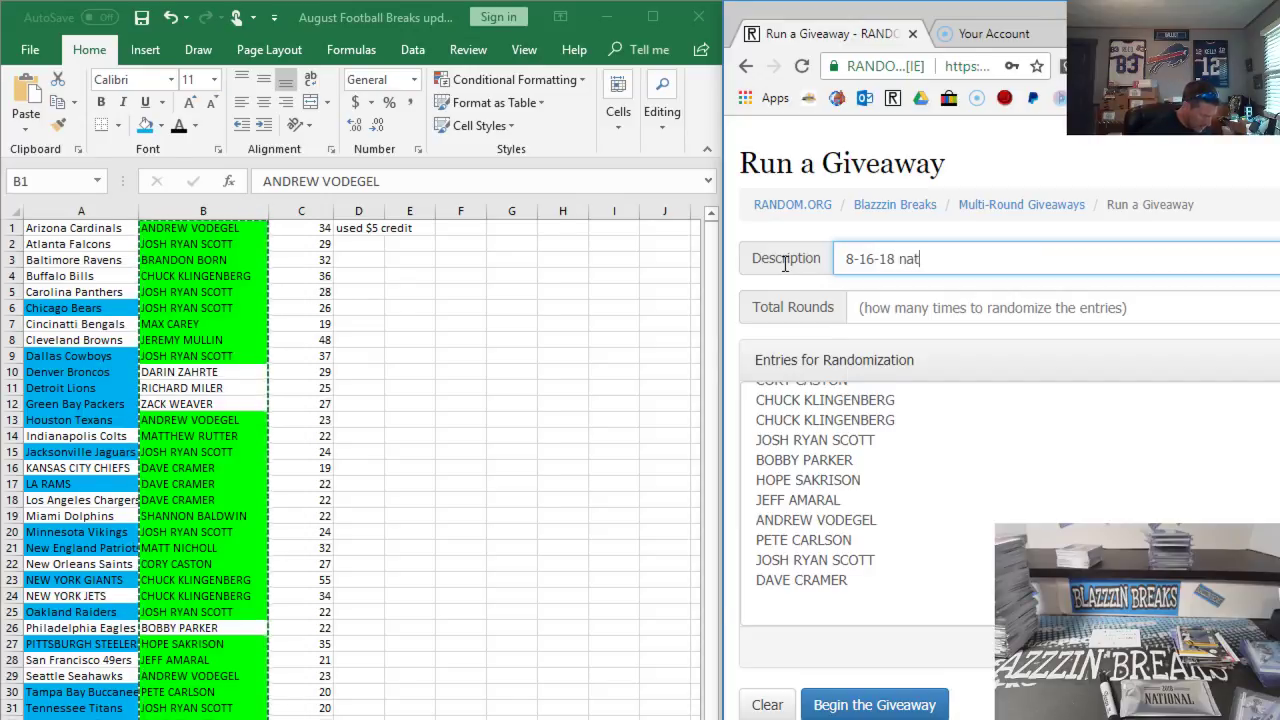
{"action": "type", "text": "ional silver pack"}
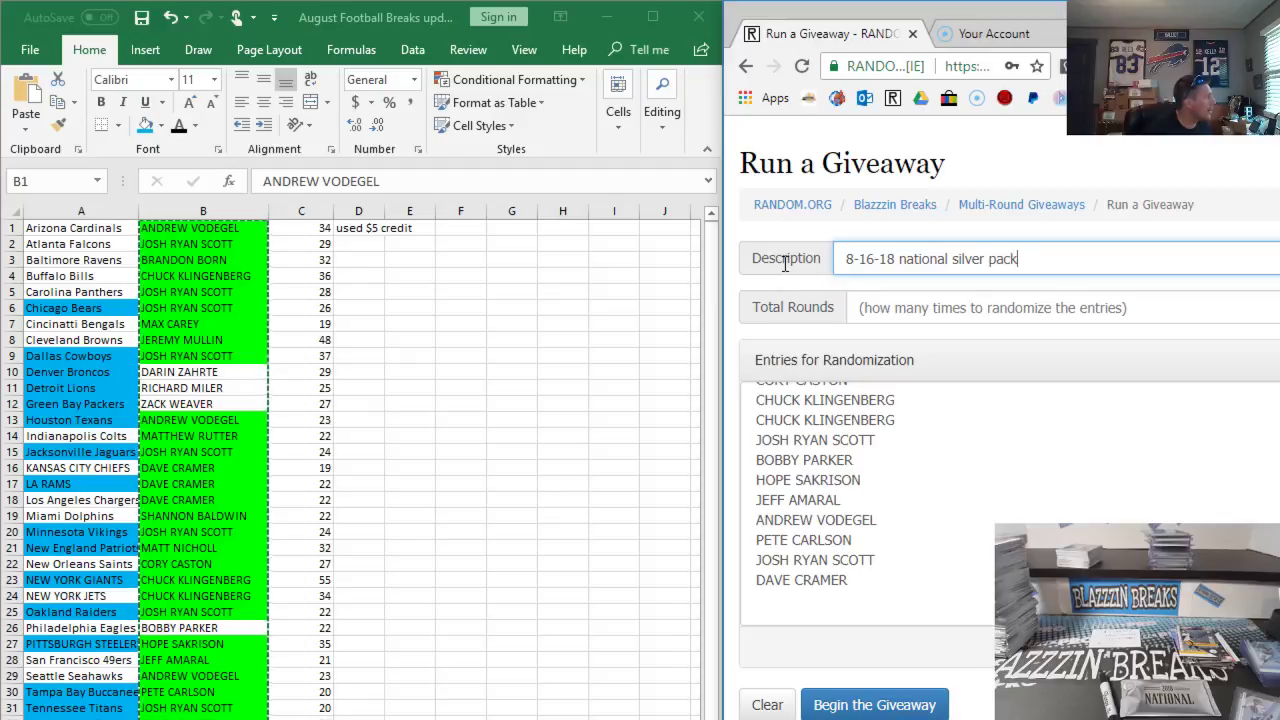
{"action": "type", "text": " (min roll of 5"}
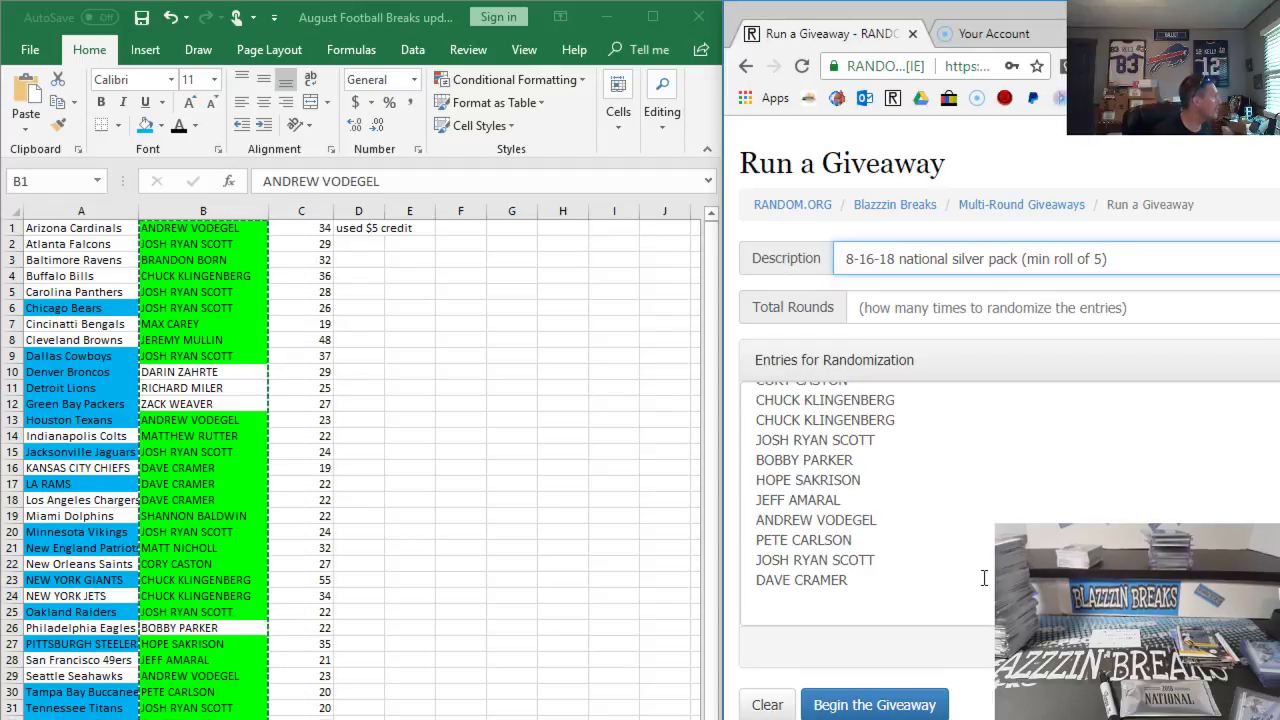
Roll two dice to fill in the total rounds and run the silver pack giveaway through all eight rounds.
{"action": "scroll", "coordinate": [988, 480], "scroll_direction": "up", "scroll_amount": 5}
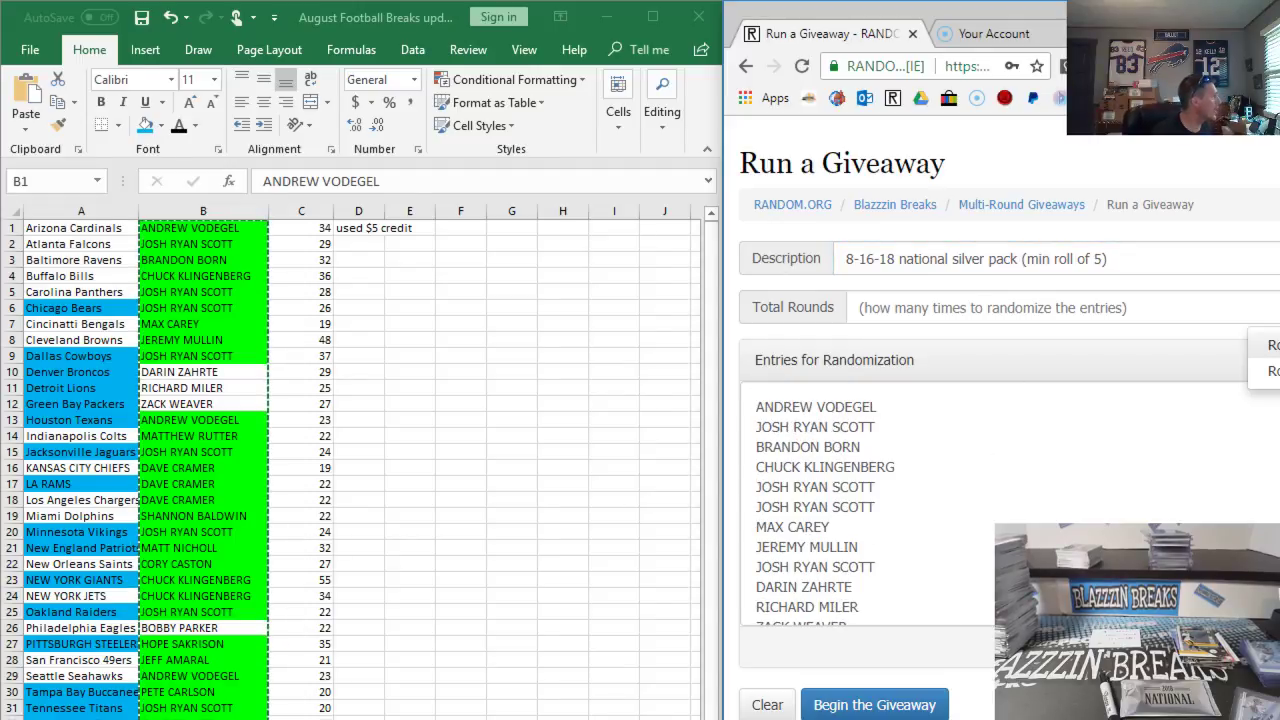
{"action": "left_click", "coordinate": [1181, 284]}
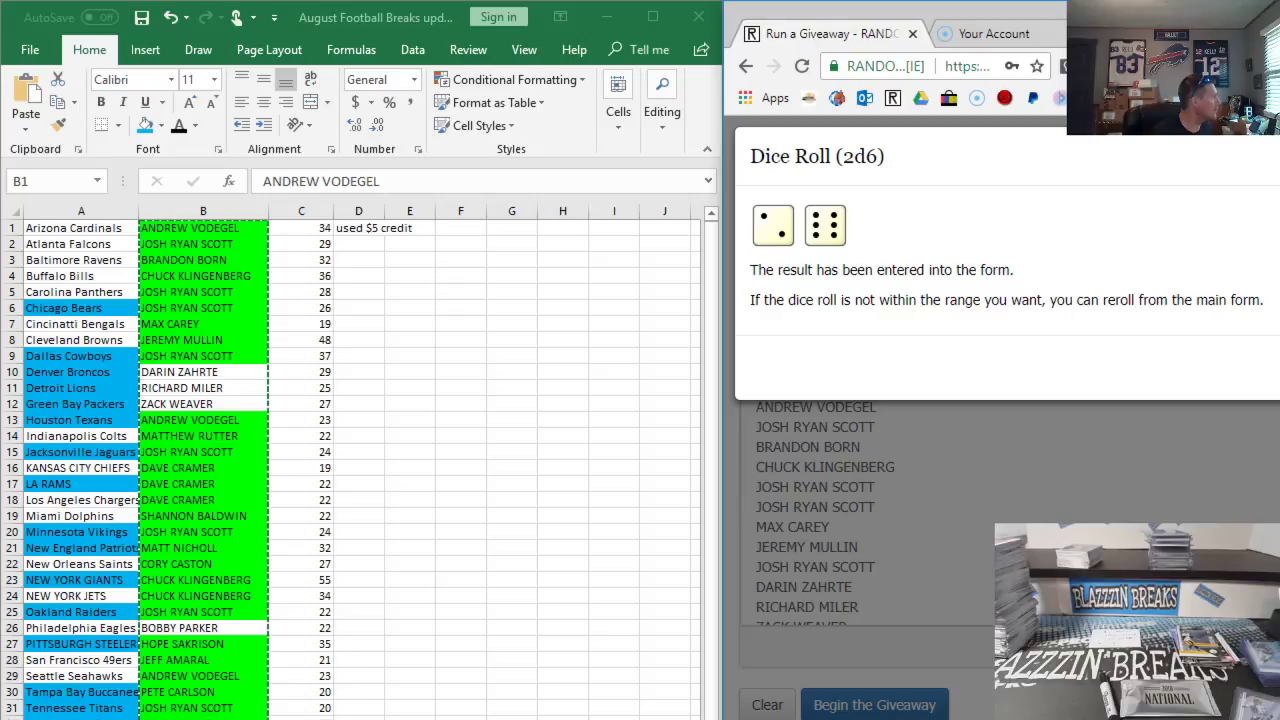
{"action": "left_click", "coordinate": [874, 705]}
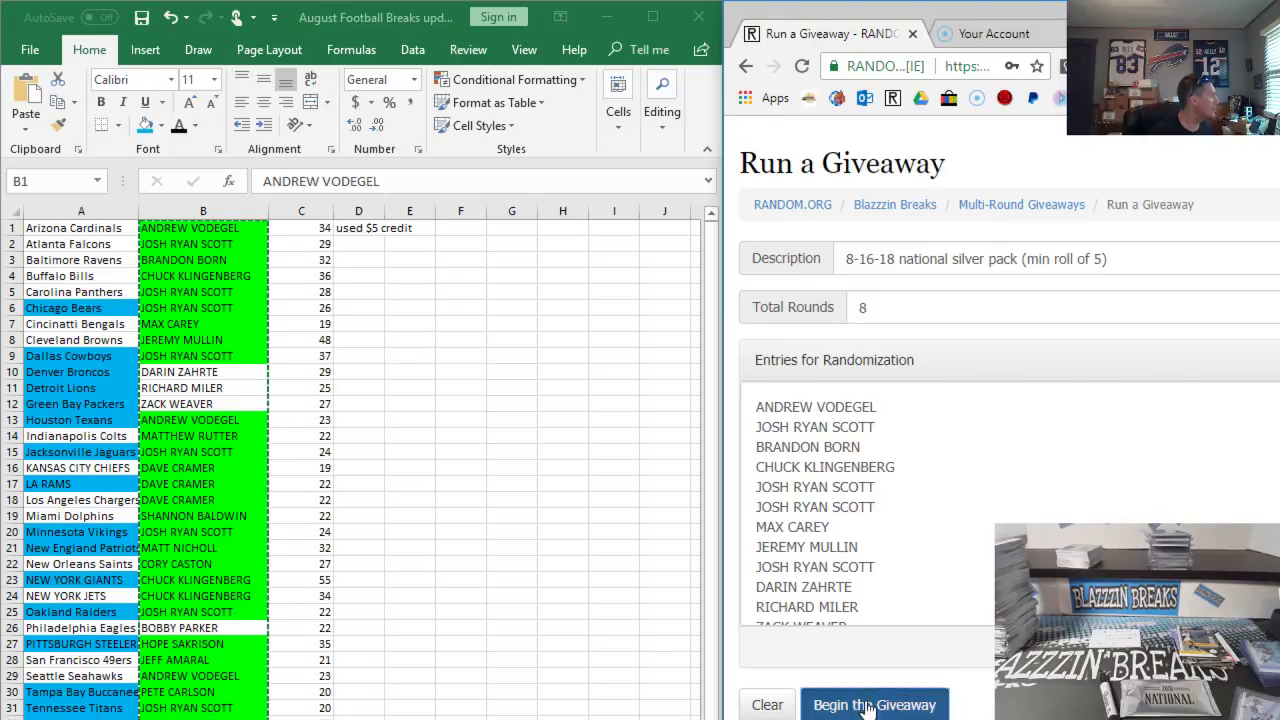
{"action": "key", "text": "Return"}
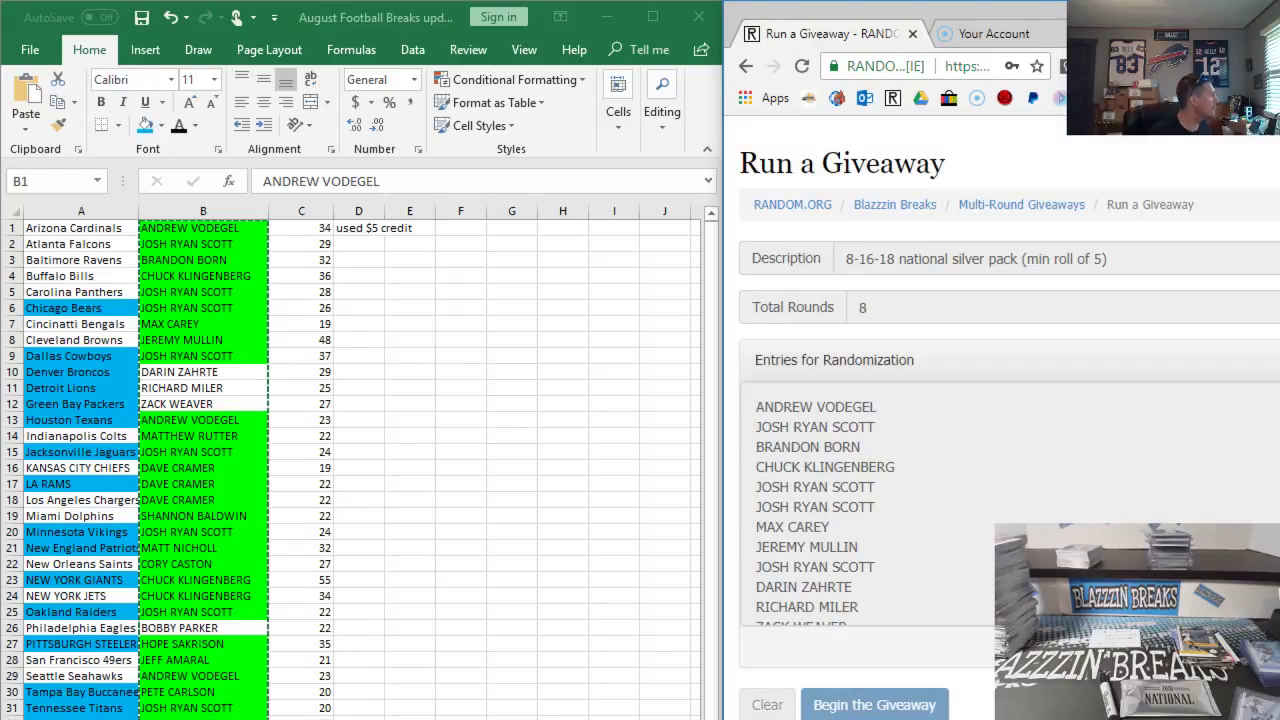
{"action": "left_click", "coordinate": [876, 705]}
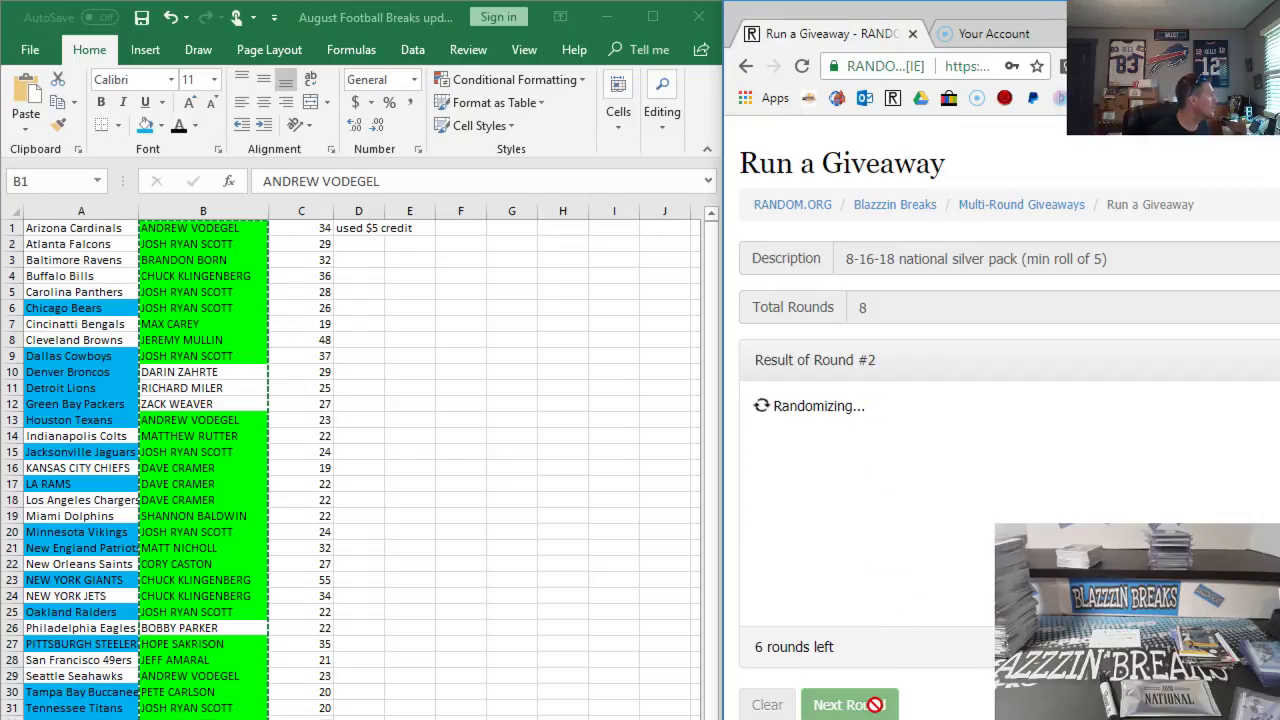
{"action": "left_click", "coordinate": [877, 706]}
{"action": "left_click", "coordinate": [878, 707]}
{"action": "left_click", "coordinate": [877, 707]}
{"action": "left_click", "coordinate": [876, 705]}
{"action": "left_click", "coordinate": [876, 708]}
{"action": "left_click", "coordinate": [876, 706]}
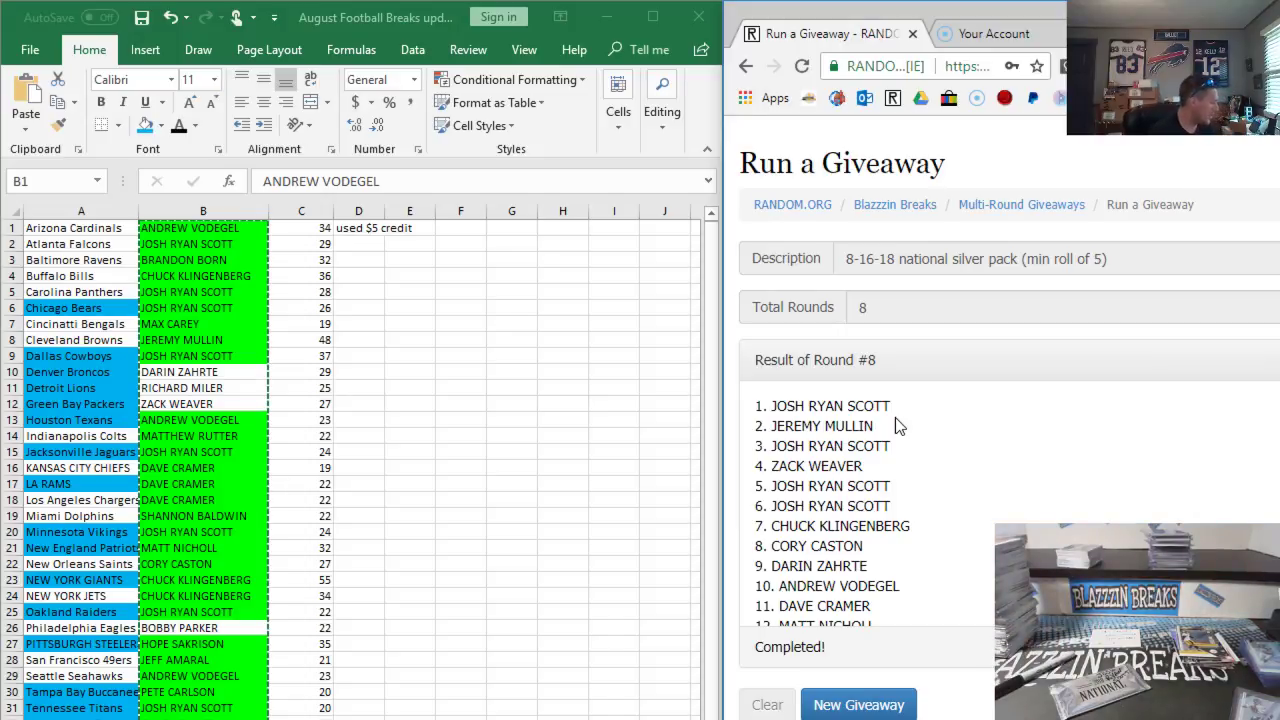
Start a new giveaway and paste the copied participant names as its entries.
{"action": "left_click", "coordinate": [912, 700]}
{"action": "left_click", "coordinate": [1276, 308]}
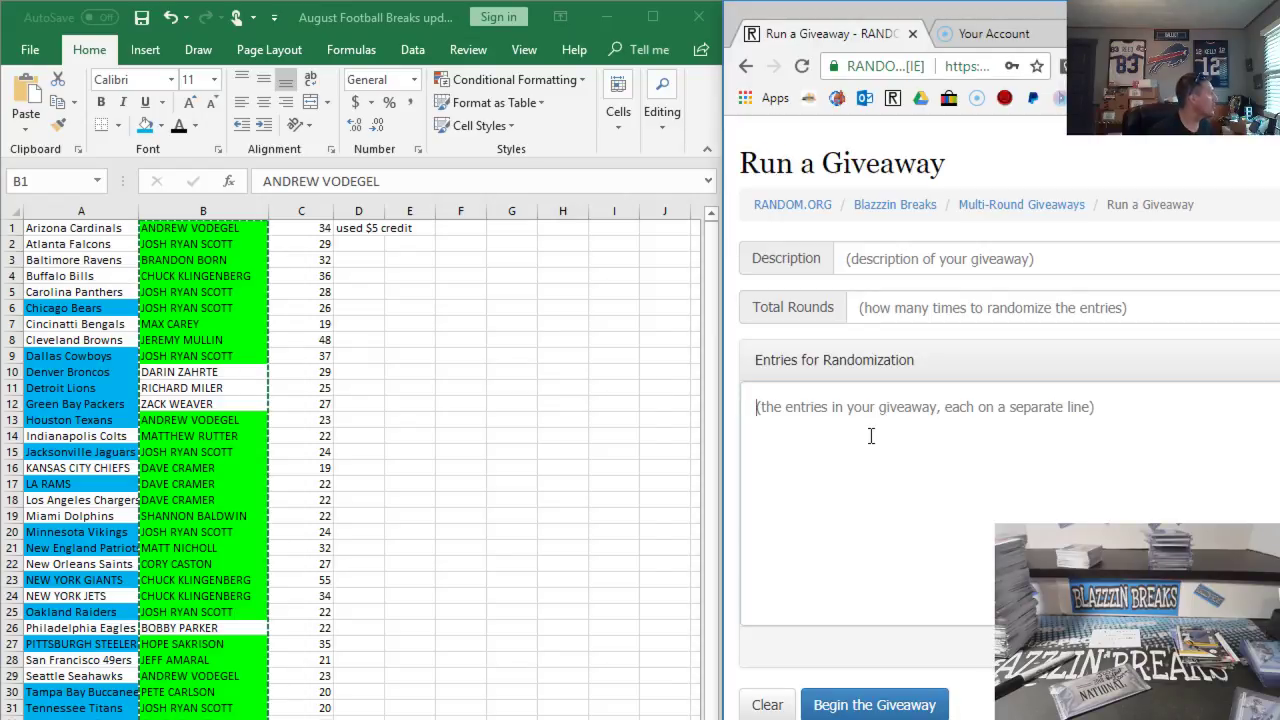
{"action": "right_click", "coordinate": [871, 436]}
{"action": "left_click", "coordinate": [919, 590]}
Enter the giveaway description "8-16-18 fantasy spot (min roll of 5)".
{"action": "left_click", "coordinate": [927, 260]}
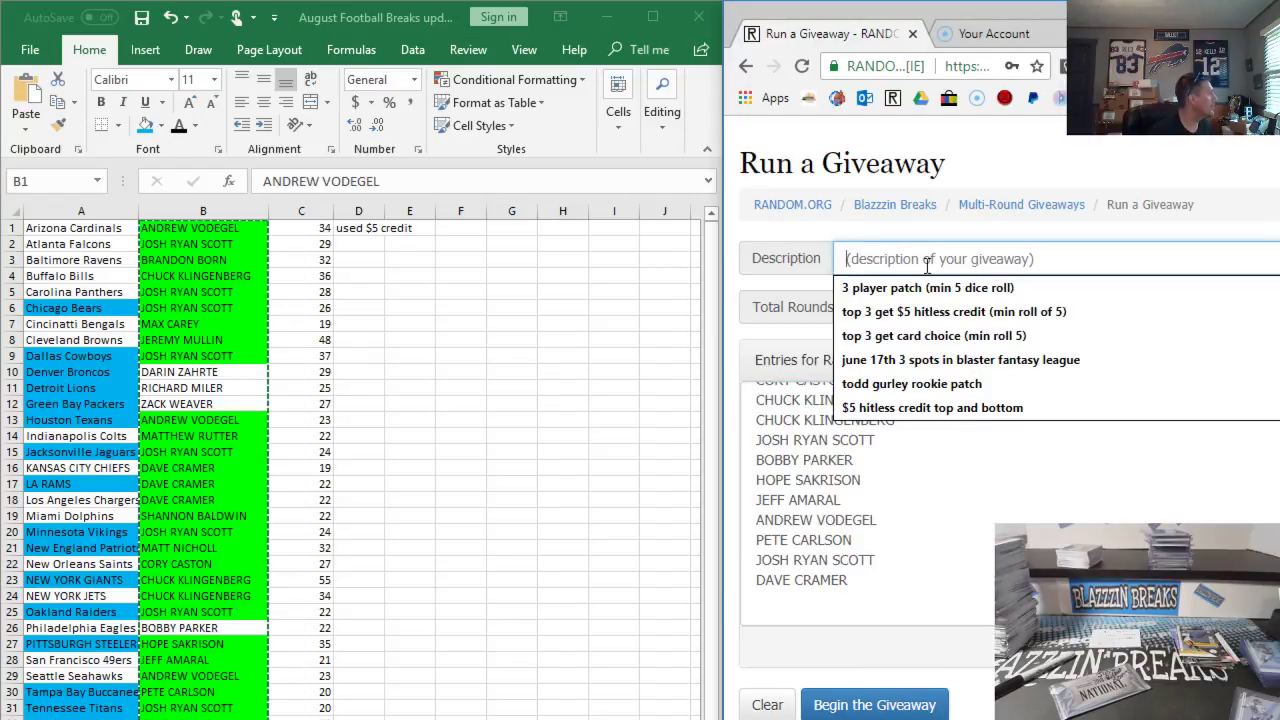
{"action": "type", "text": "8-16-1"}
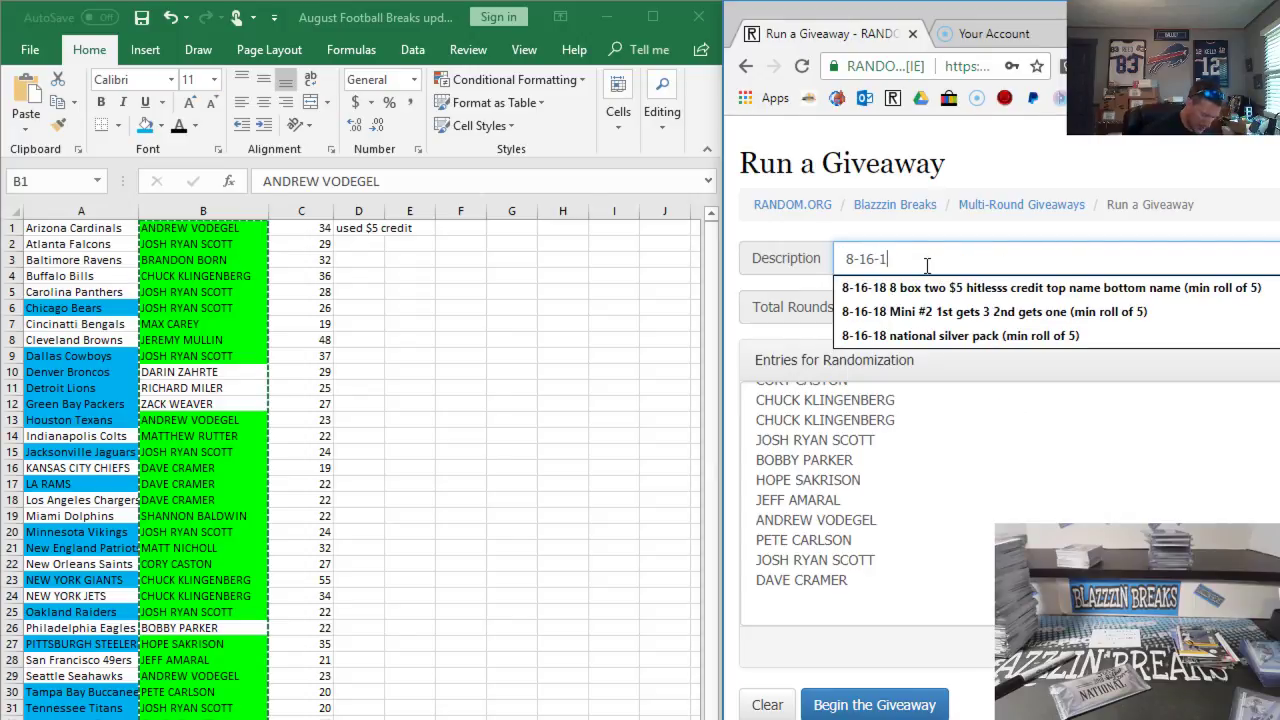
{"action": "type", "text": "8 fantasy spot"}
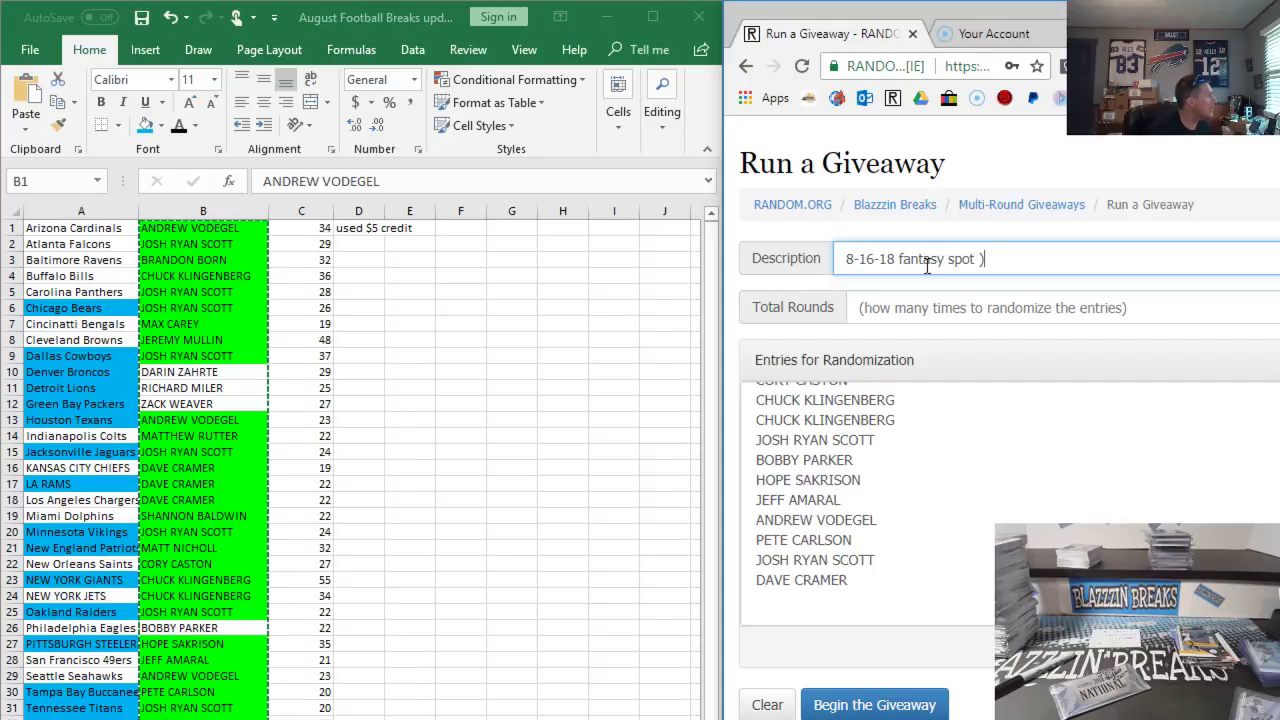
{"action": "type", "text": " (min roll of 5)"}
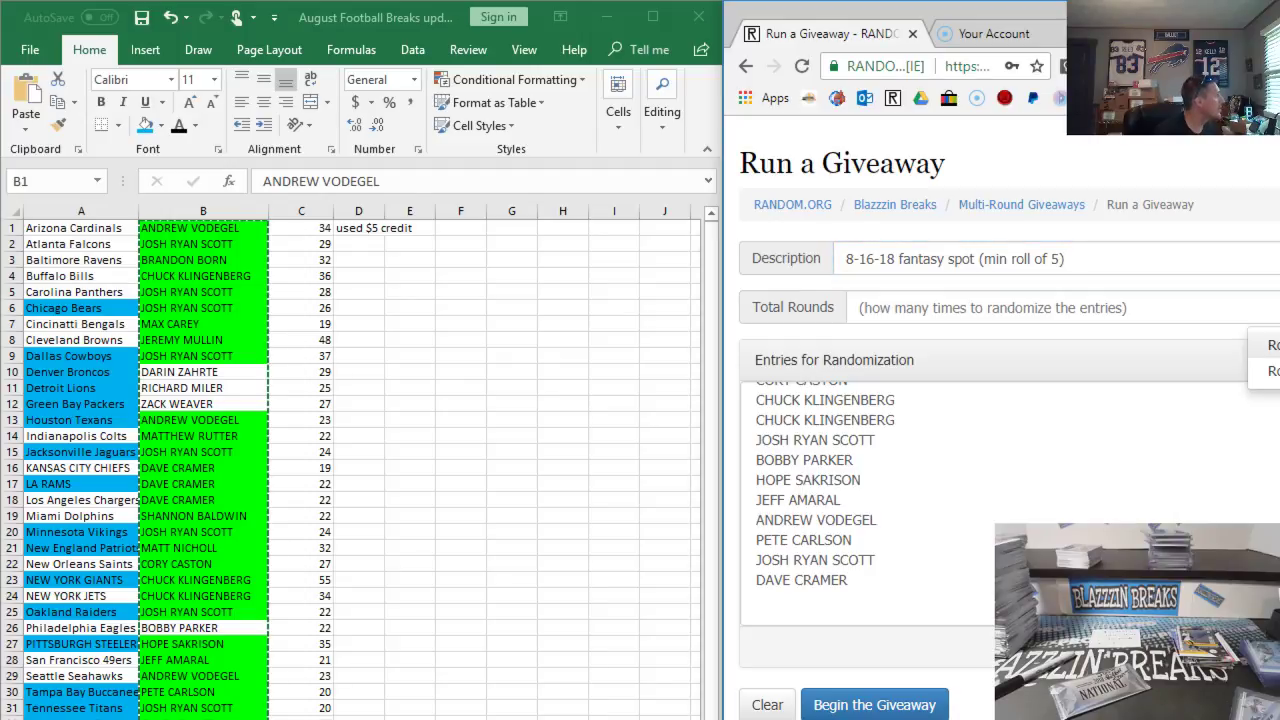
Roll two dice to fill in the total rounds and run the fantasy spot giveaway through all seven rounds.
{"action": "left_click", "coordinate": [1268, 345]}
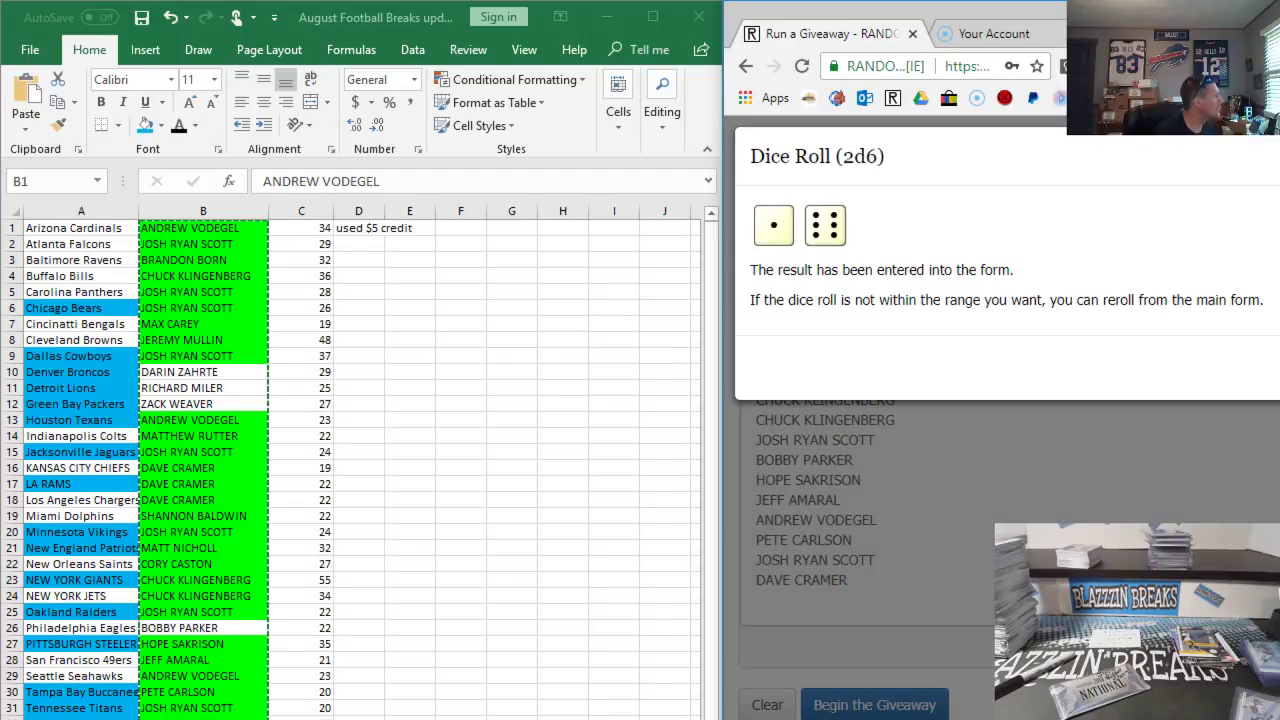
{"action": "left_click", "coordinate": [874, 705]}
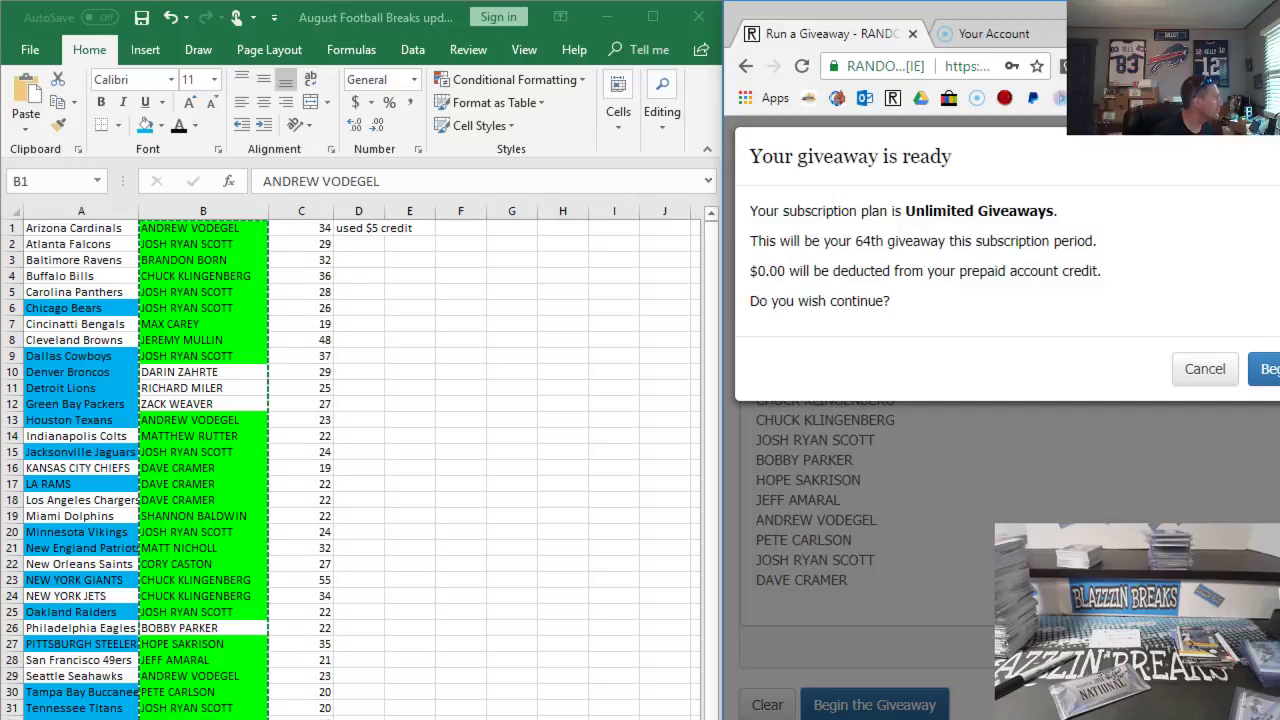
{"action": "key", "text": "Return"}
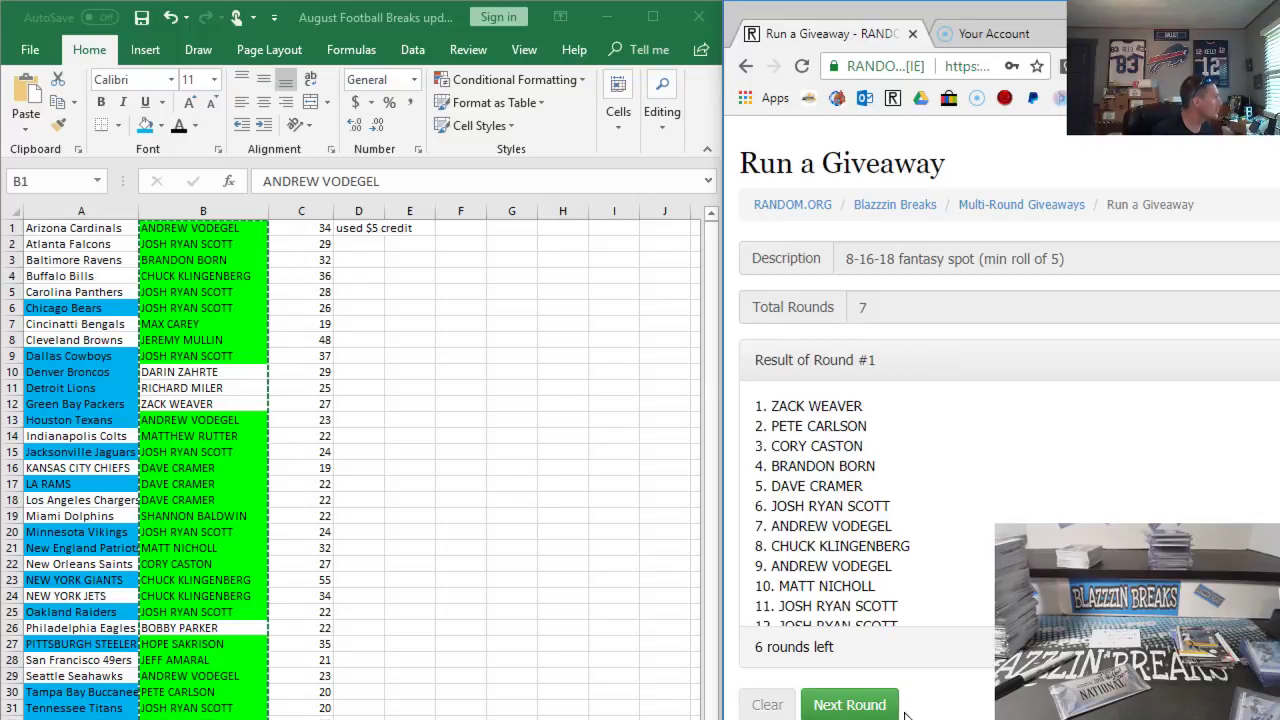
{"action": "left_click", "coordinate": [869, 704]}
{"action": "left_click", "coordinate": [869, 704]}
{"action": "left_click", "coordinate": [869, 704]}
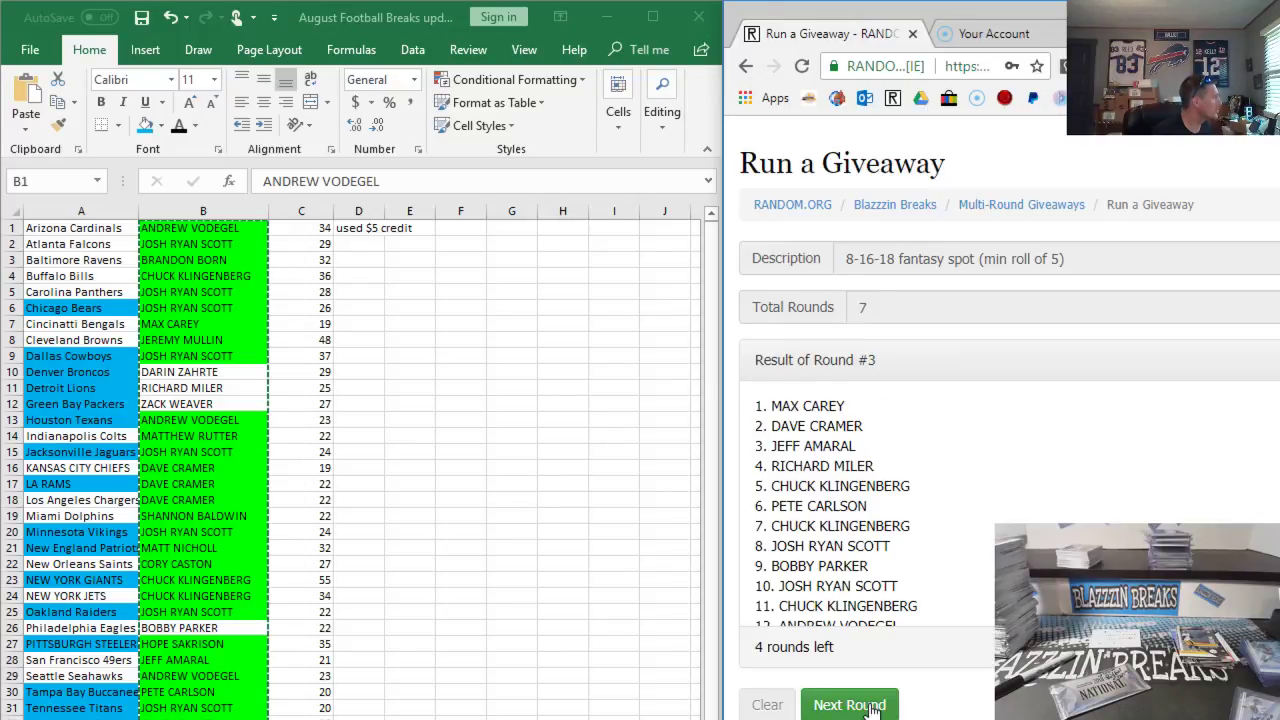
{"action": "left_click", "coordinate": [870, 705]}
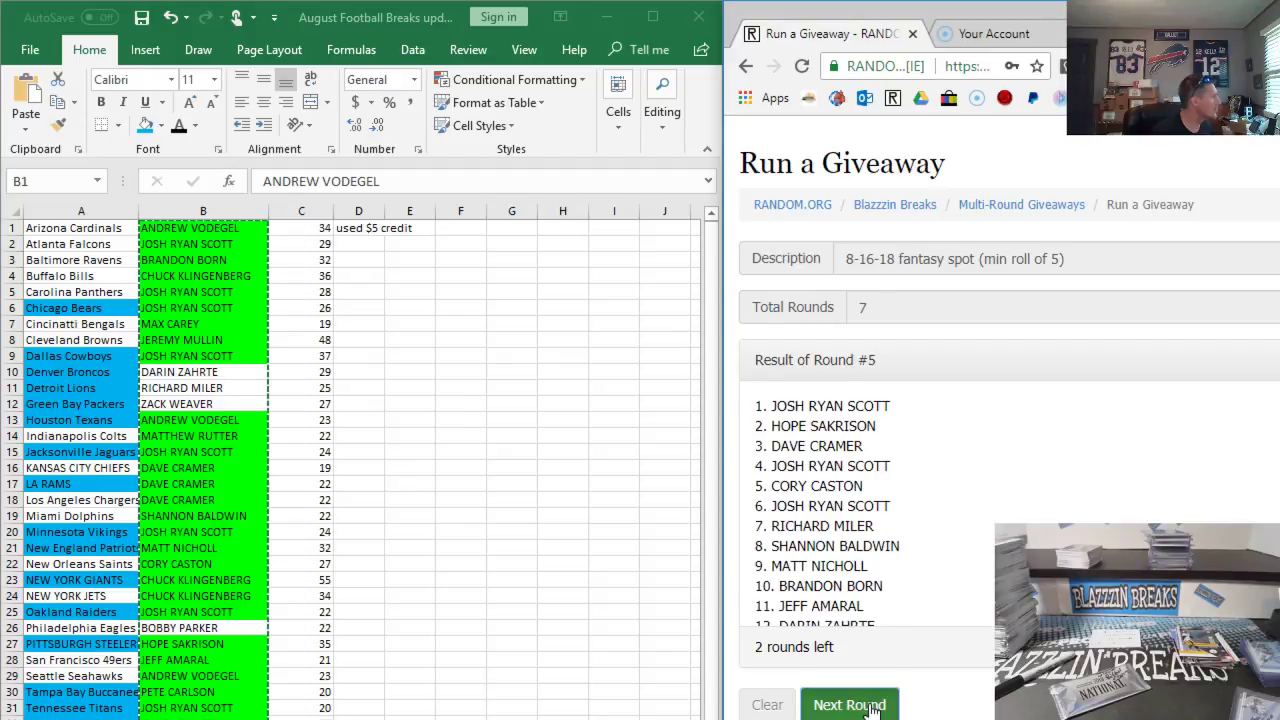
{"action": "left_click", "coordinate": [870, 705]}
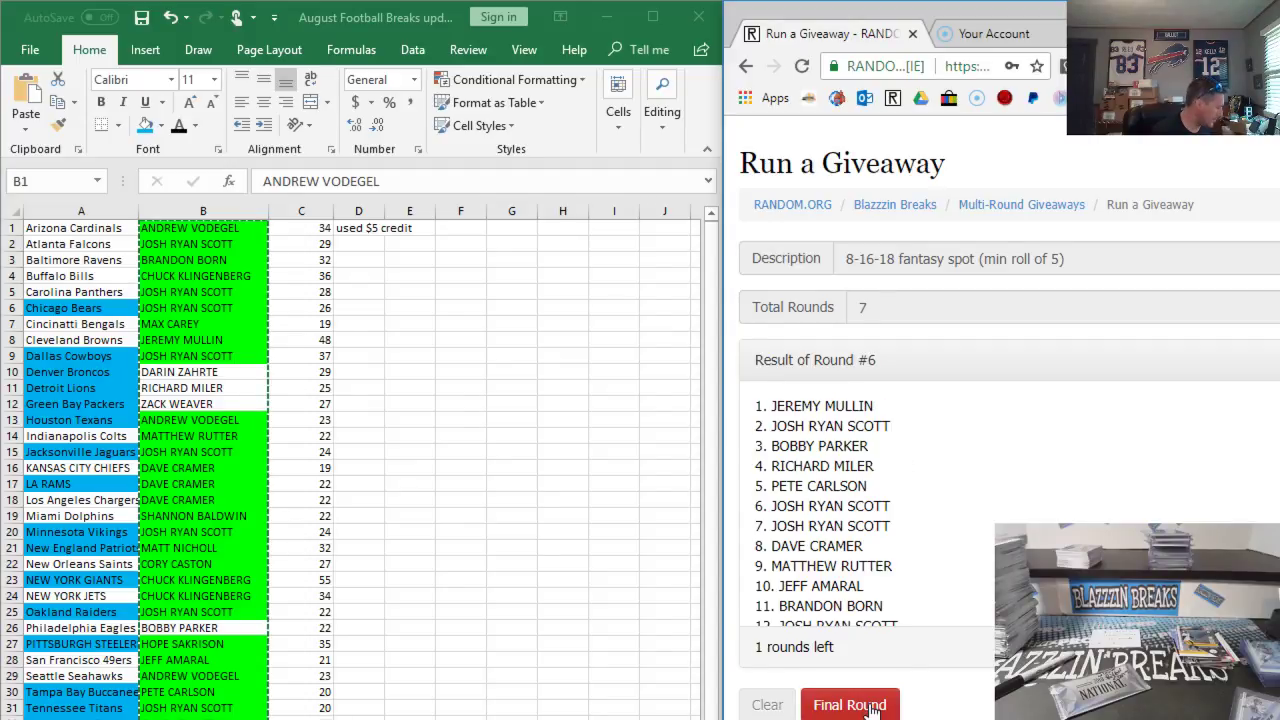
{"action": "left_click", "coordinate": [871, 706]}
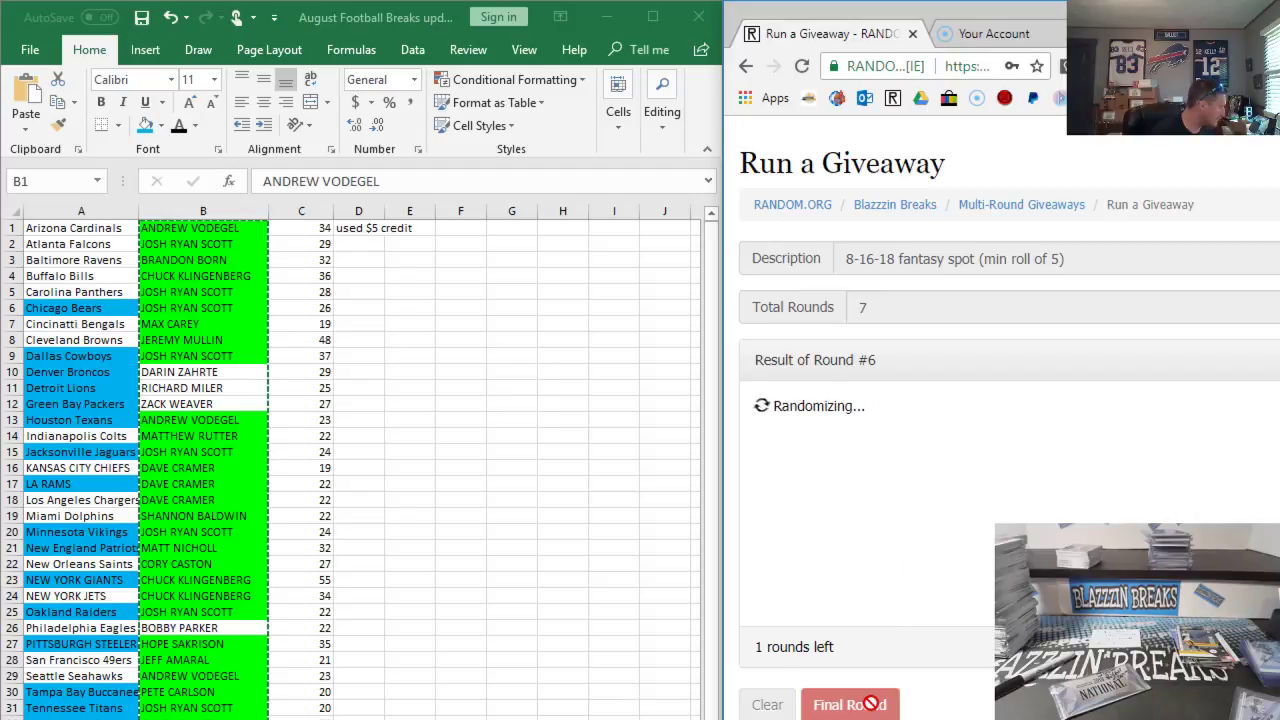